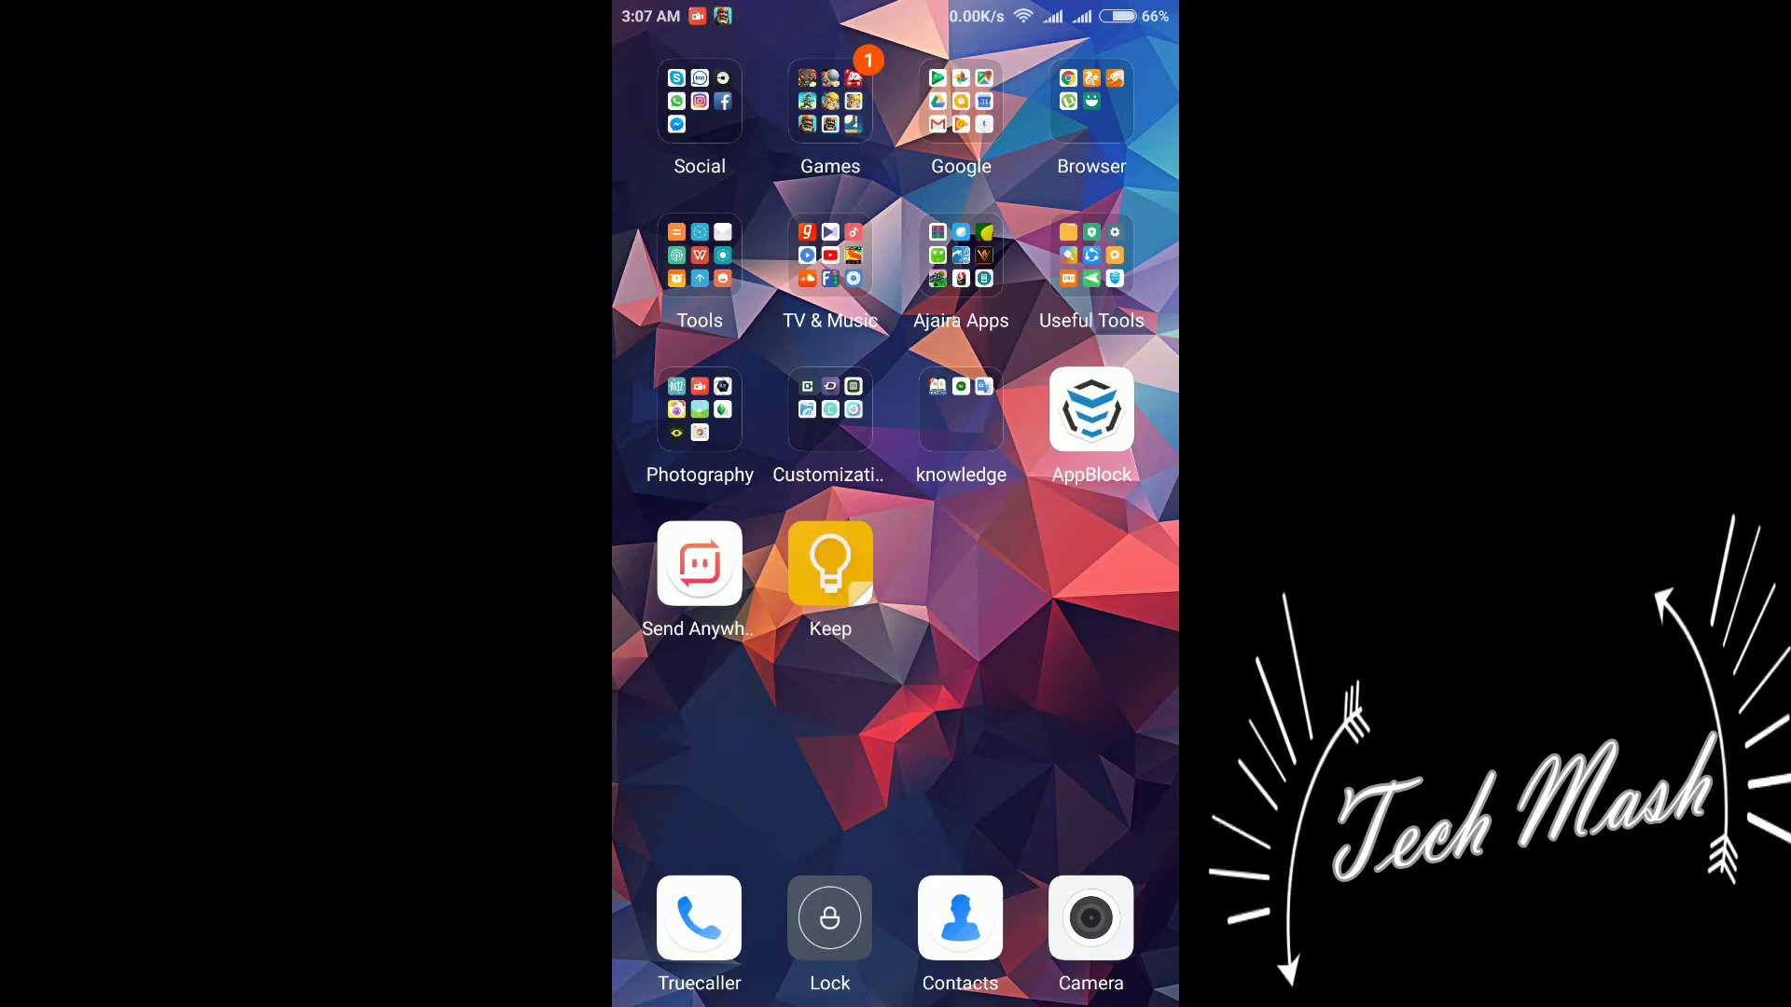
- Launch Google Play Store from the Google apps folder
{"action": "left_click", "coordinate": [961, 102]}
{"action": "left_click_drag", "start_coordinate": [709, 607], "coordinate": [651, 271]}
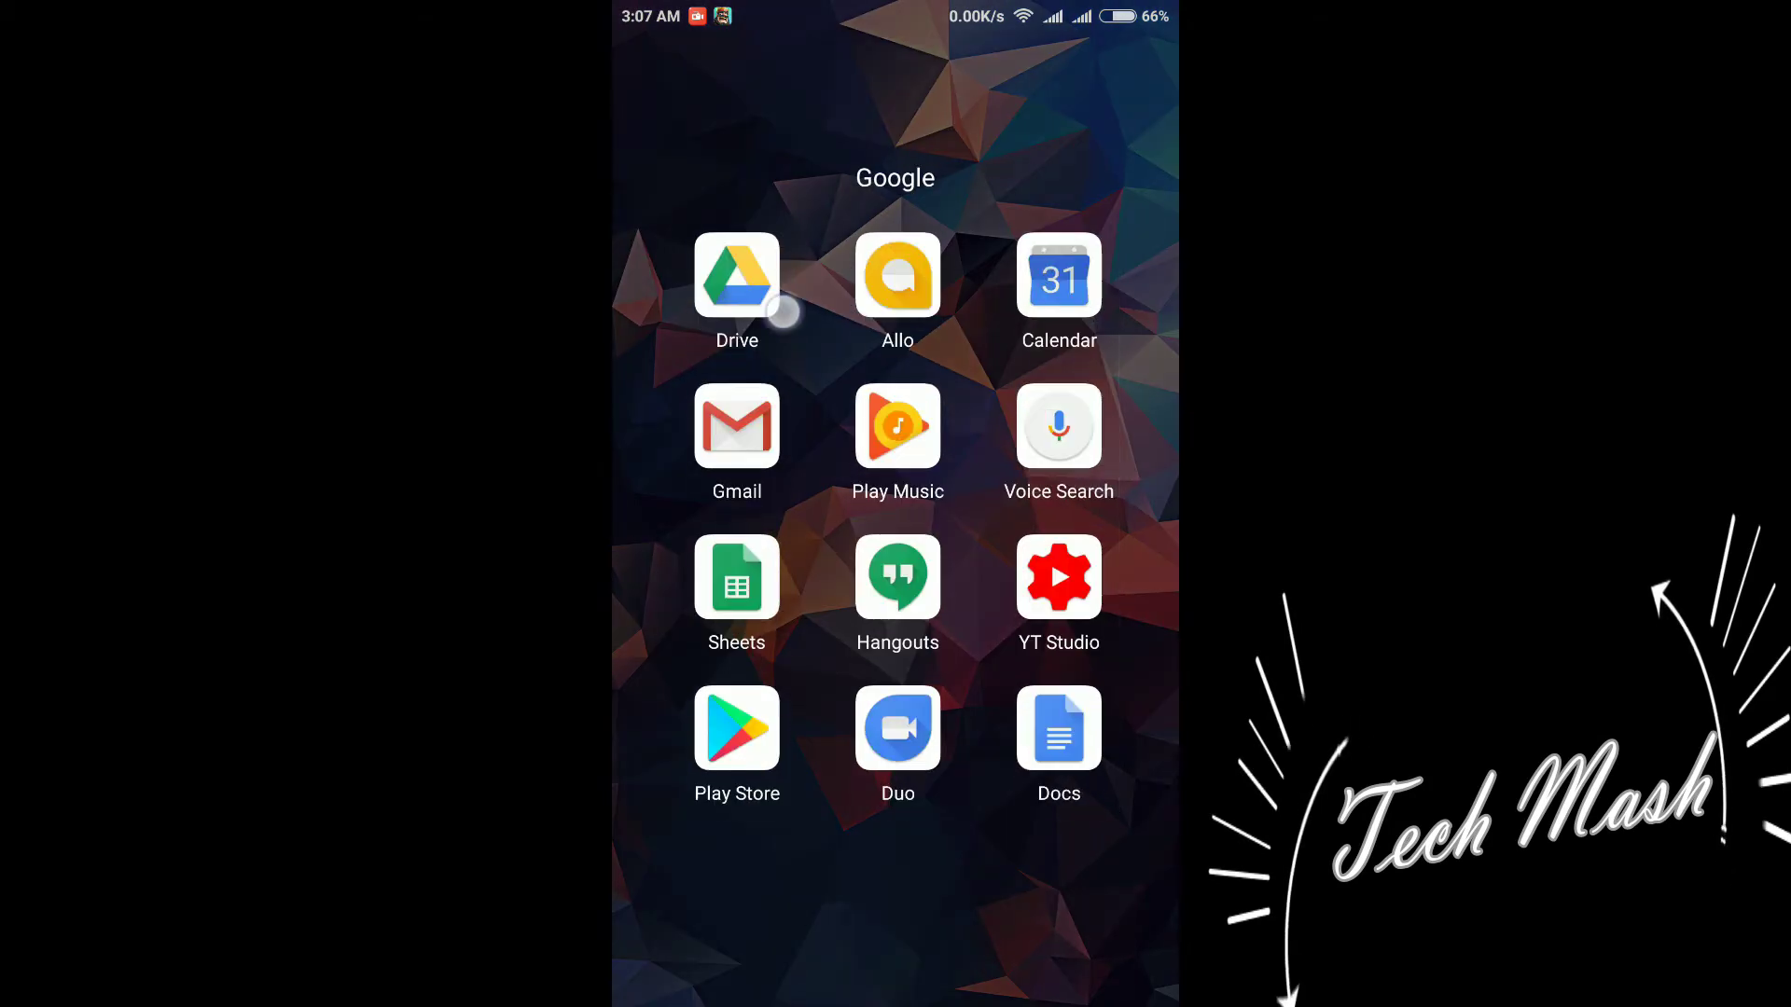
{"action": "mouse_move", "coordinate": [780, 304]}
{"action": "left_mouse_down"}
{"action": "mouse_move", "coordinate": [813, 611]}
{"action": "mouse_move", "coordinate": [719, 349]}
{"action": "left_mouse_up"}
{"action": "left_click", "coordinate": [753, 742]}
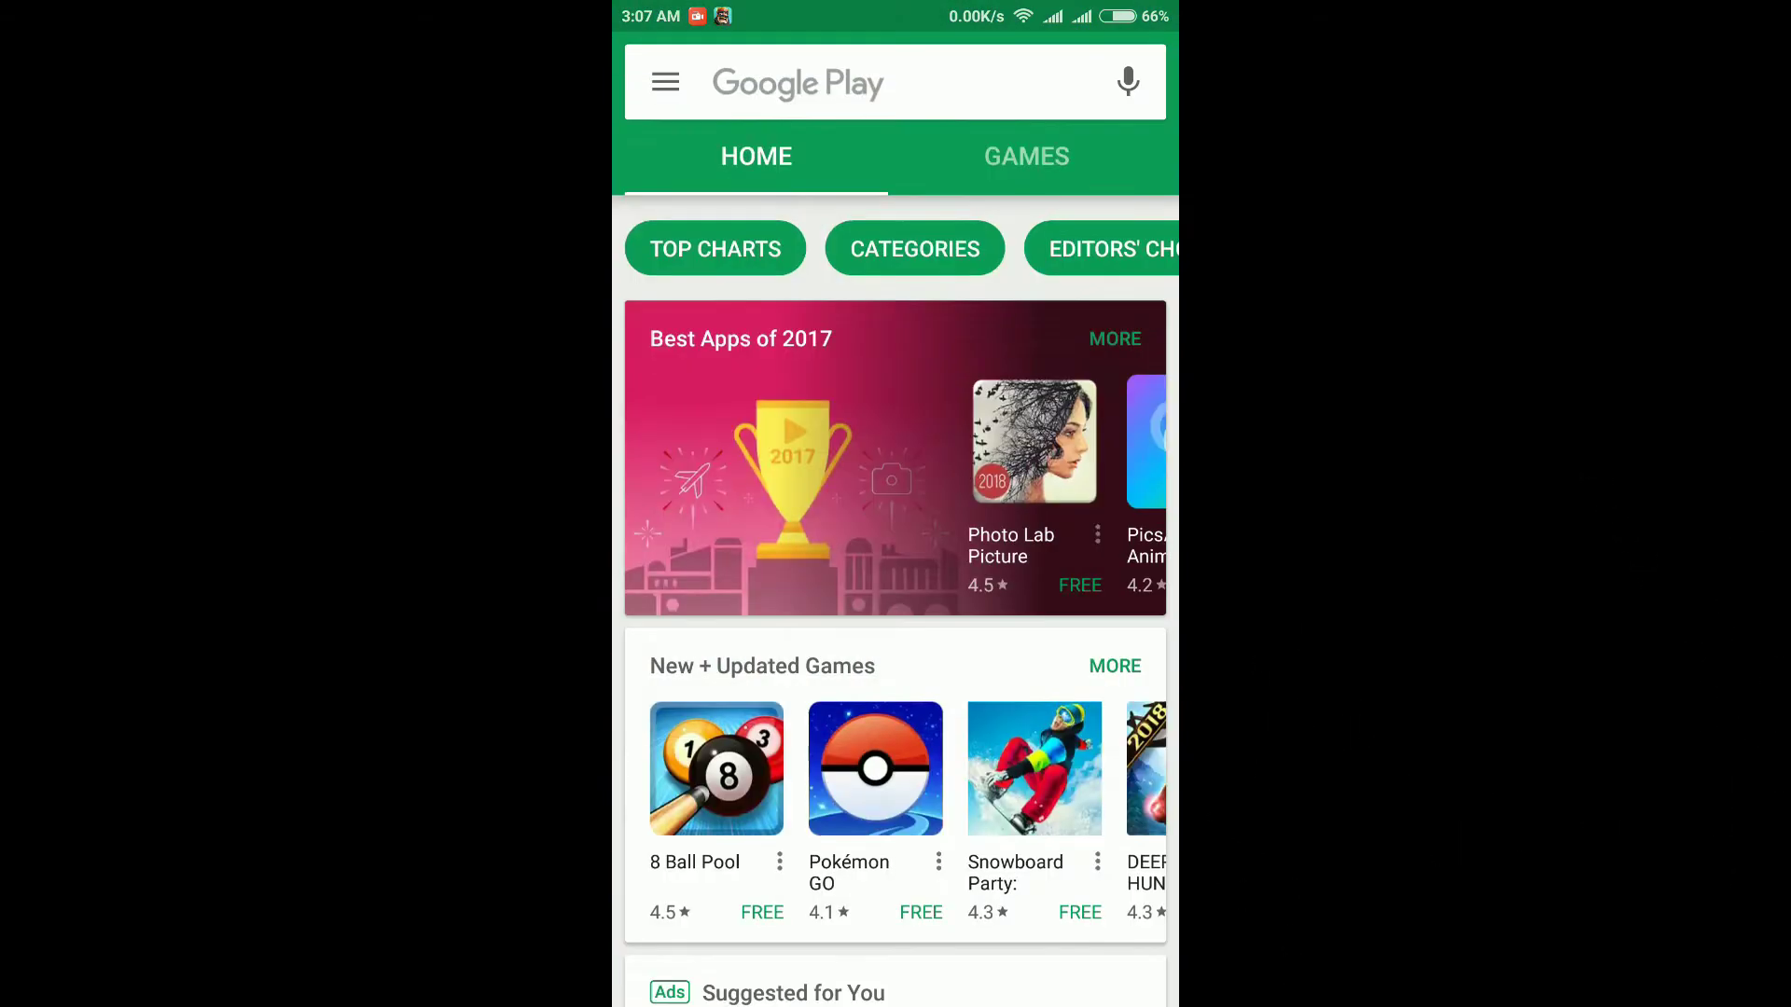
- Search 'app block' and confirm AppBlock - Stay Focused is already installed
{"action": "left_click", "coordinate": [824, 62]}
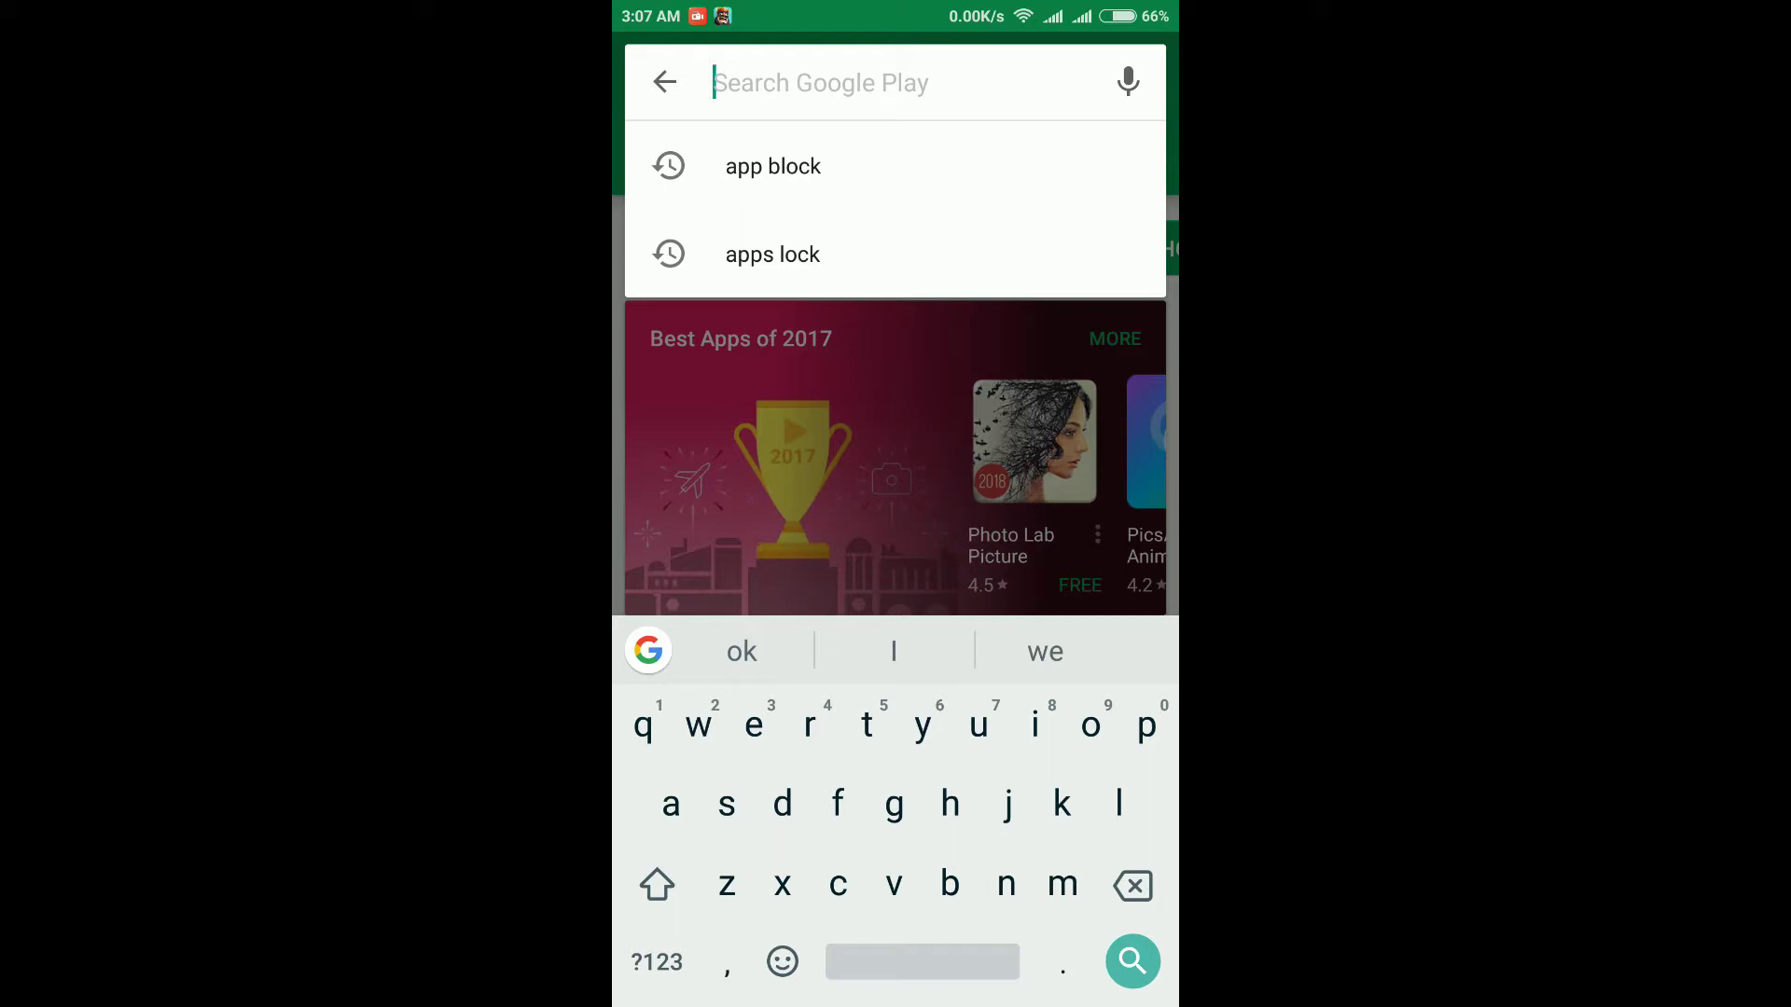
{"action": "left_click", "coordinate": [773, 166]}
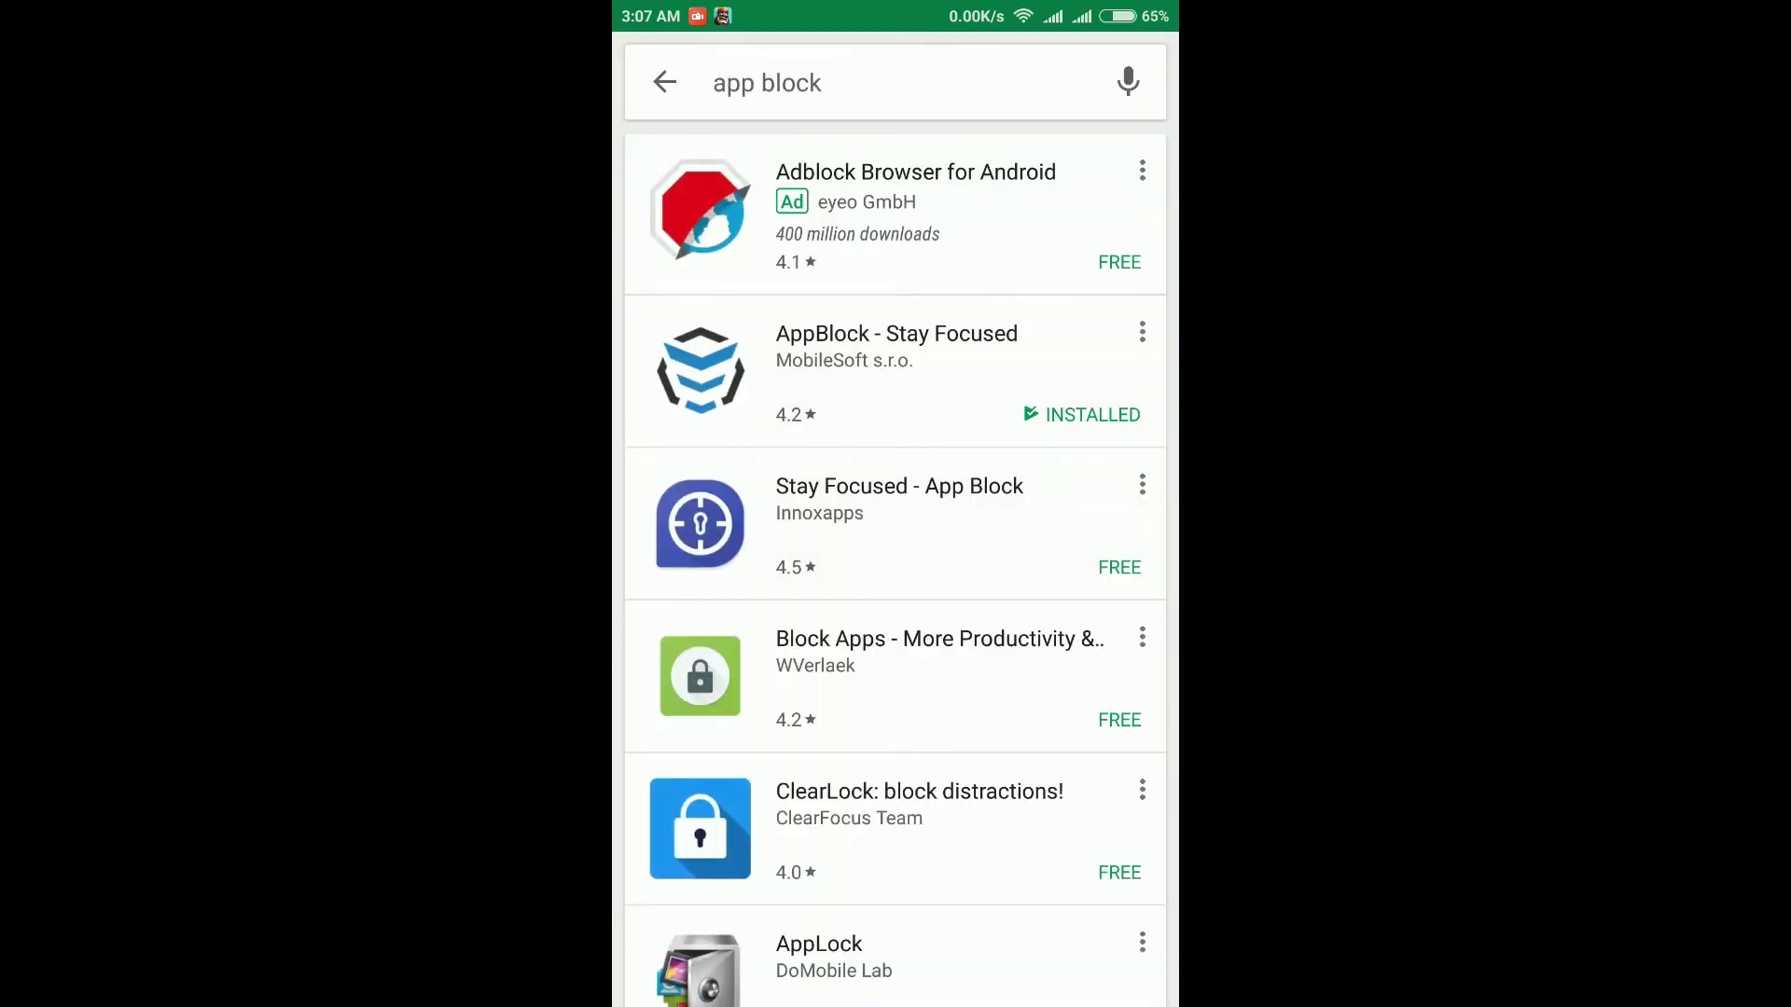
{"action": "left_click", "coordinate": [840, 370]}
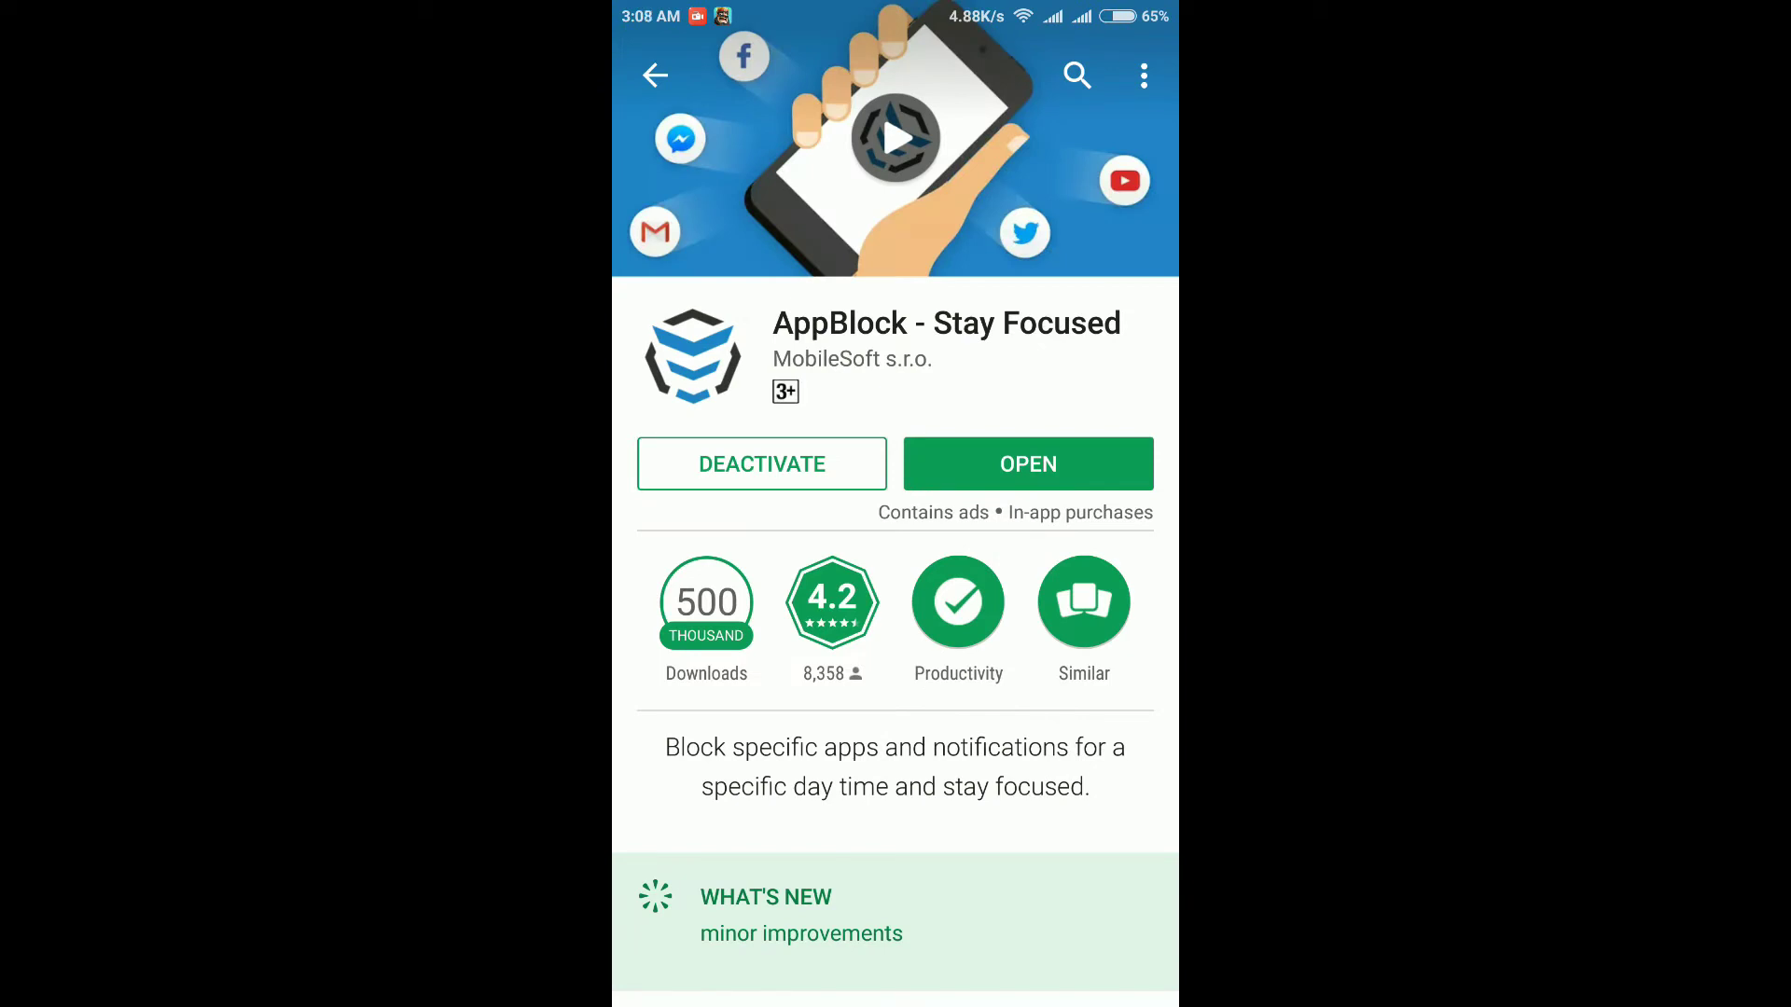
{"action": "left_click", "coordinate": [1020, 461]}
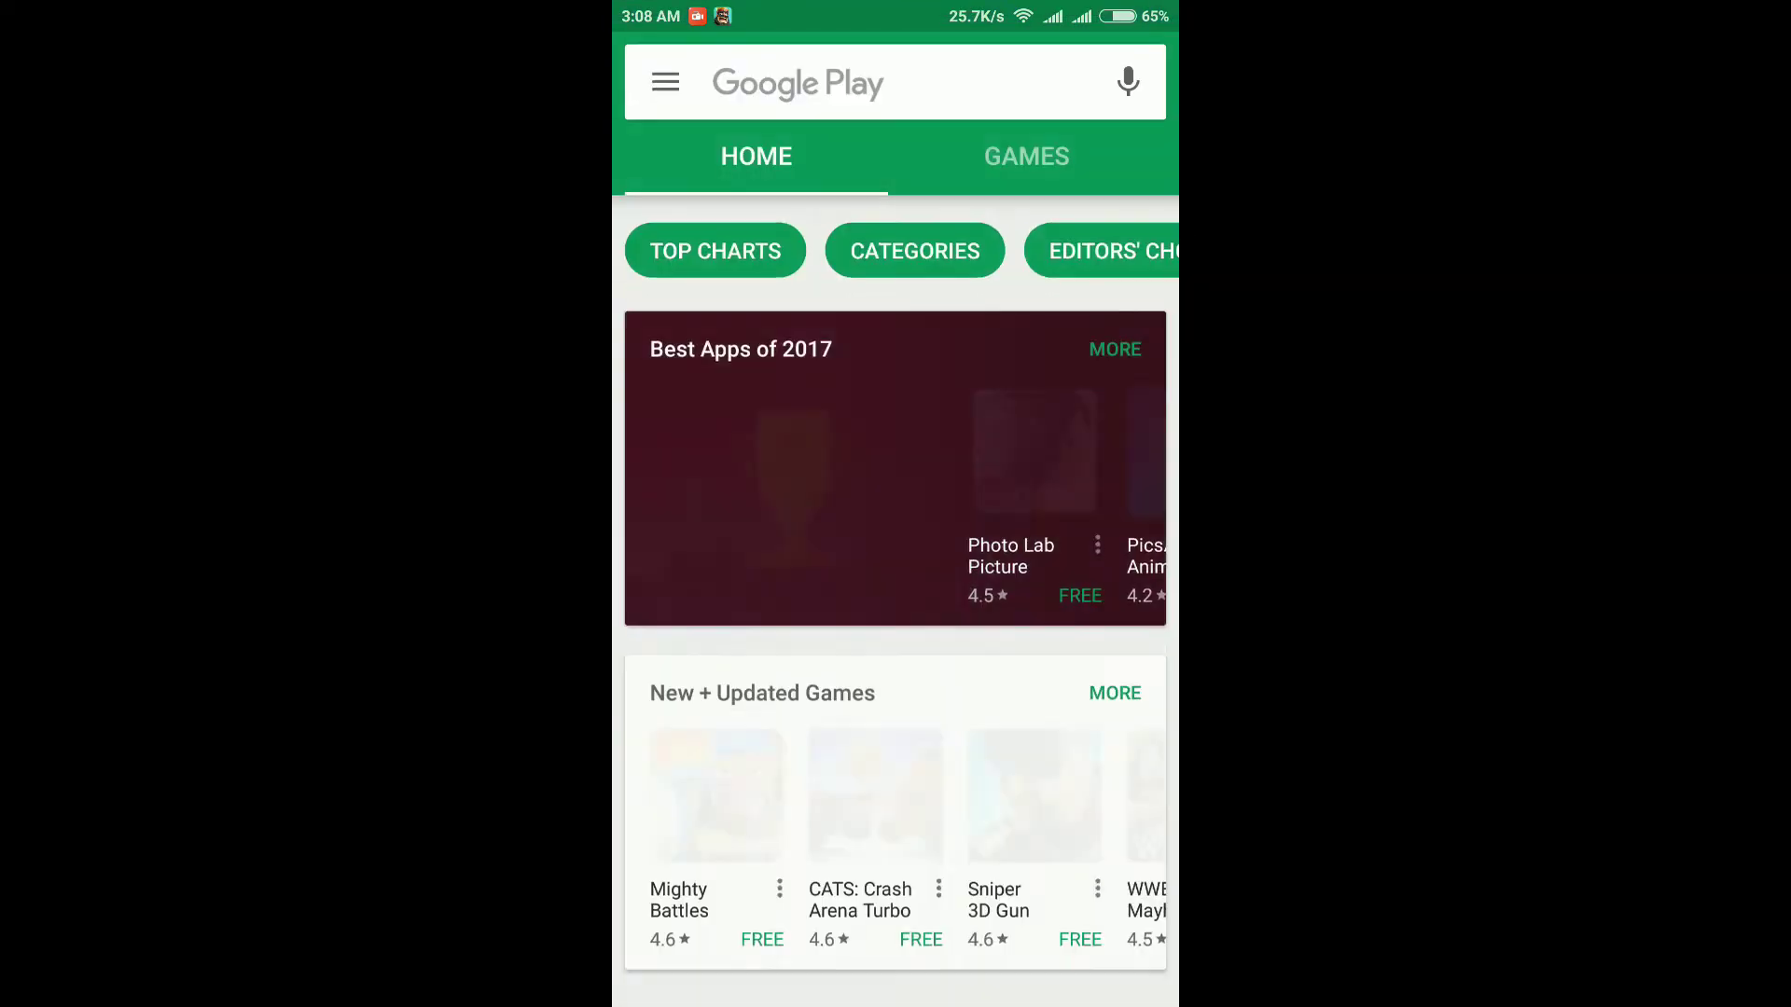
- Launch AppBlock and unarchive the Work profile, confirming UNARCHIVE in the snackbar
{"action": "key", "text": "super"}
{"action": "key", "text": "Escape"}
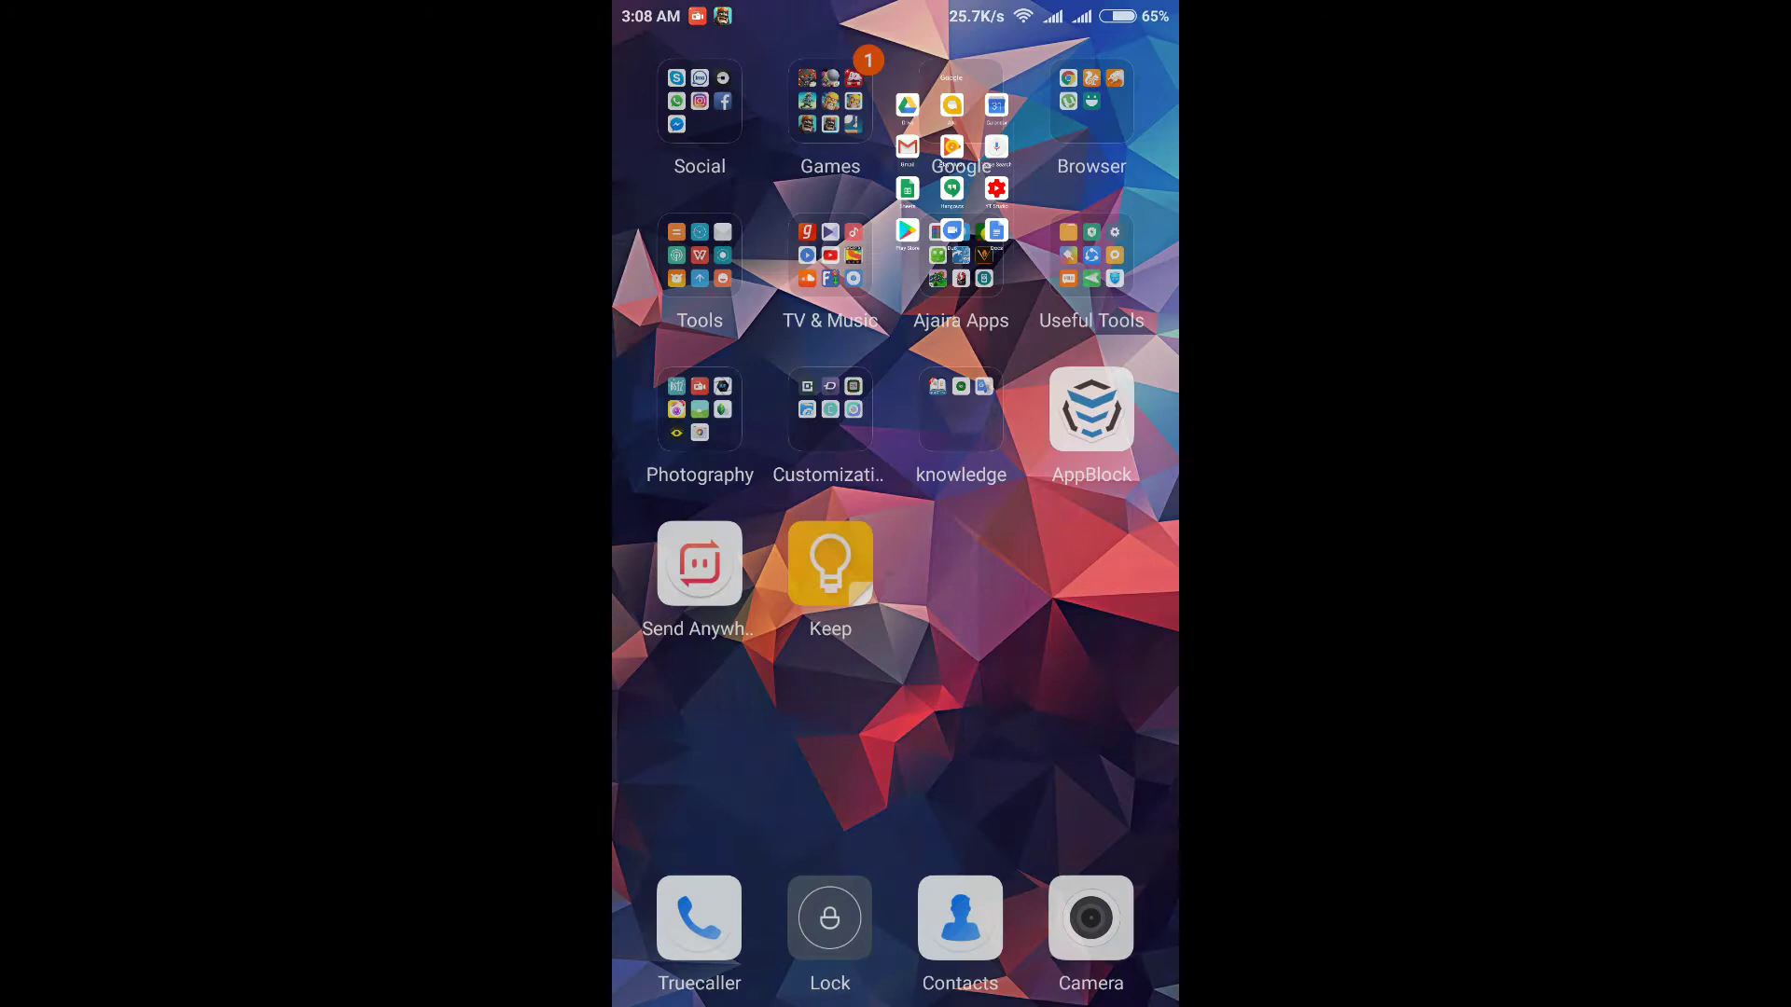
{"action": "left_click", "coordinate": [1087, 408]}
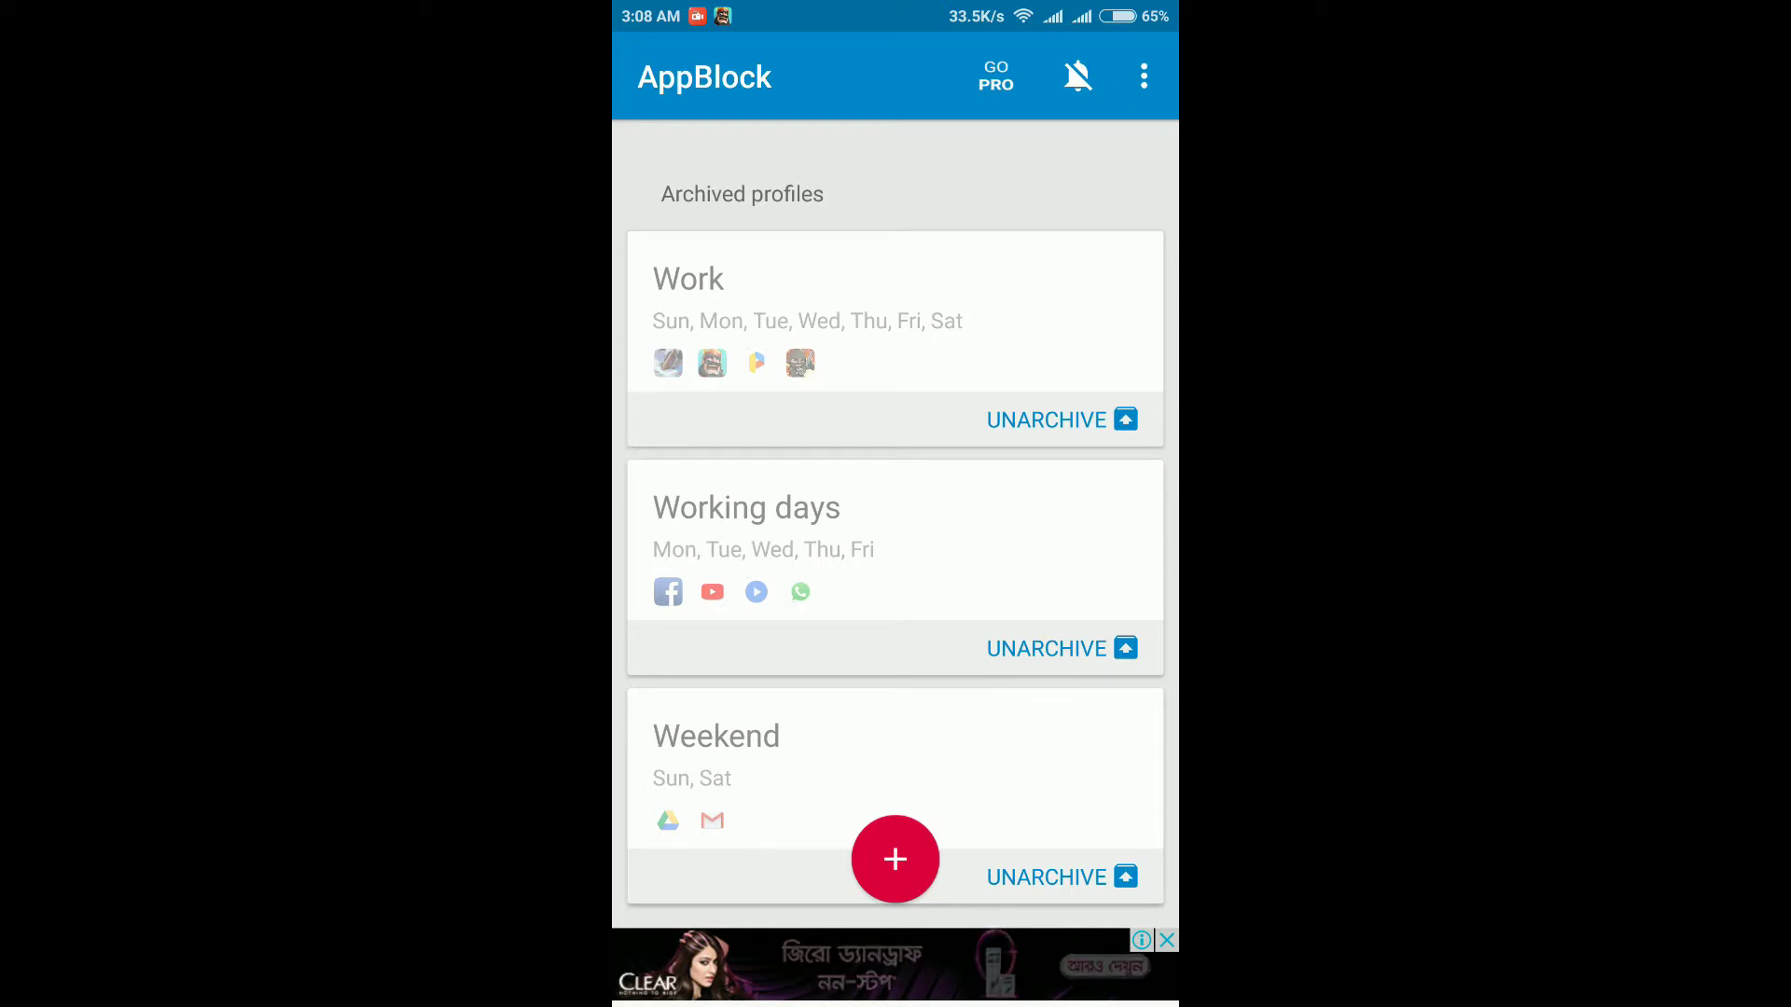
{"action": "left_click", "coordinate": [1143, 77]}
{"action": "key", "text": "Escape"}
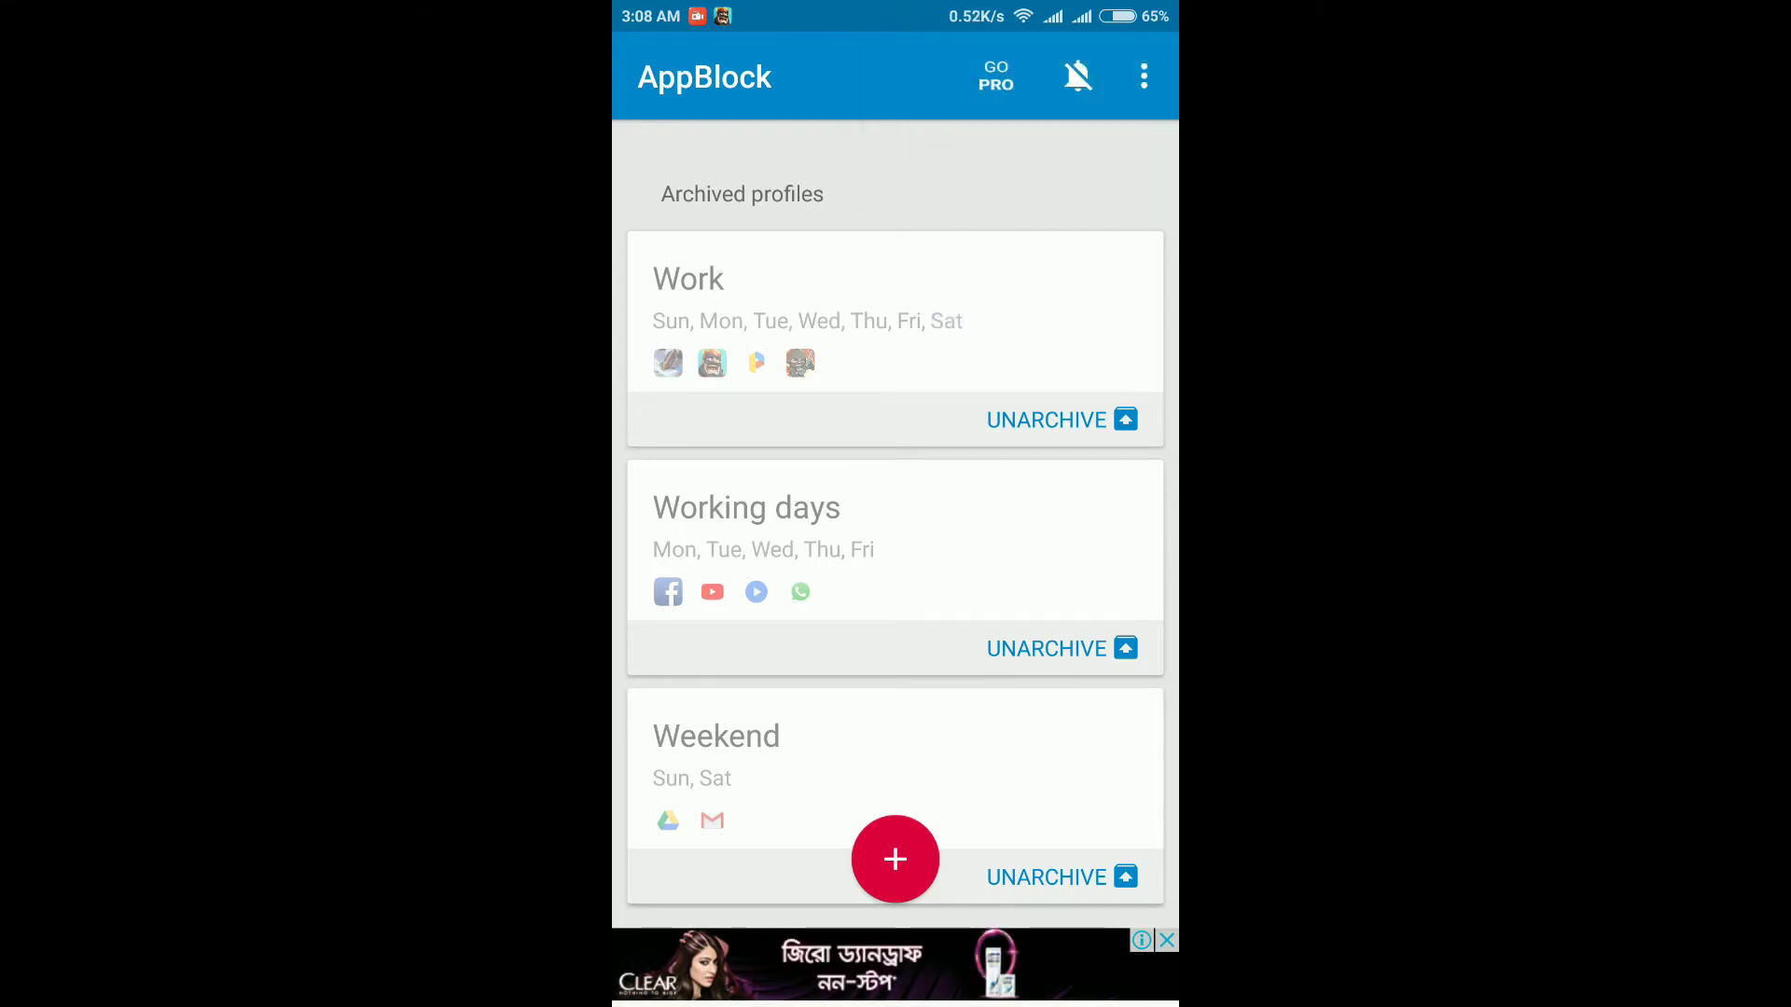
{"action": "left_click", "coordinate": [1144, 77]}
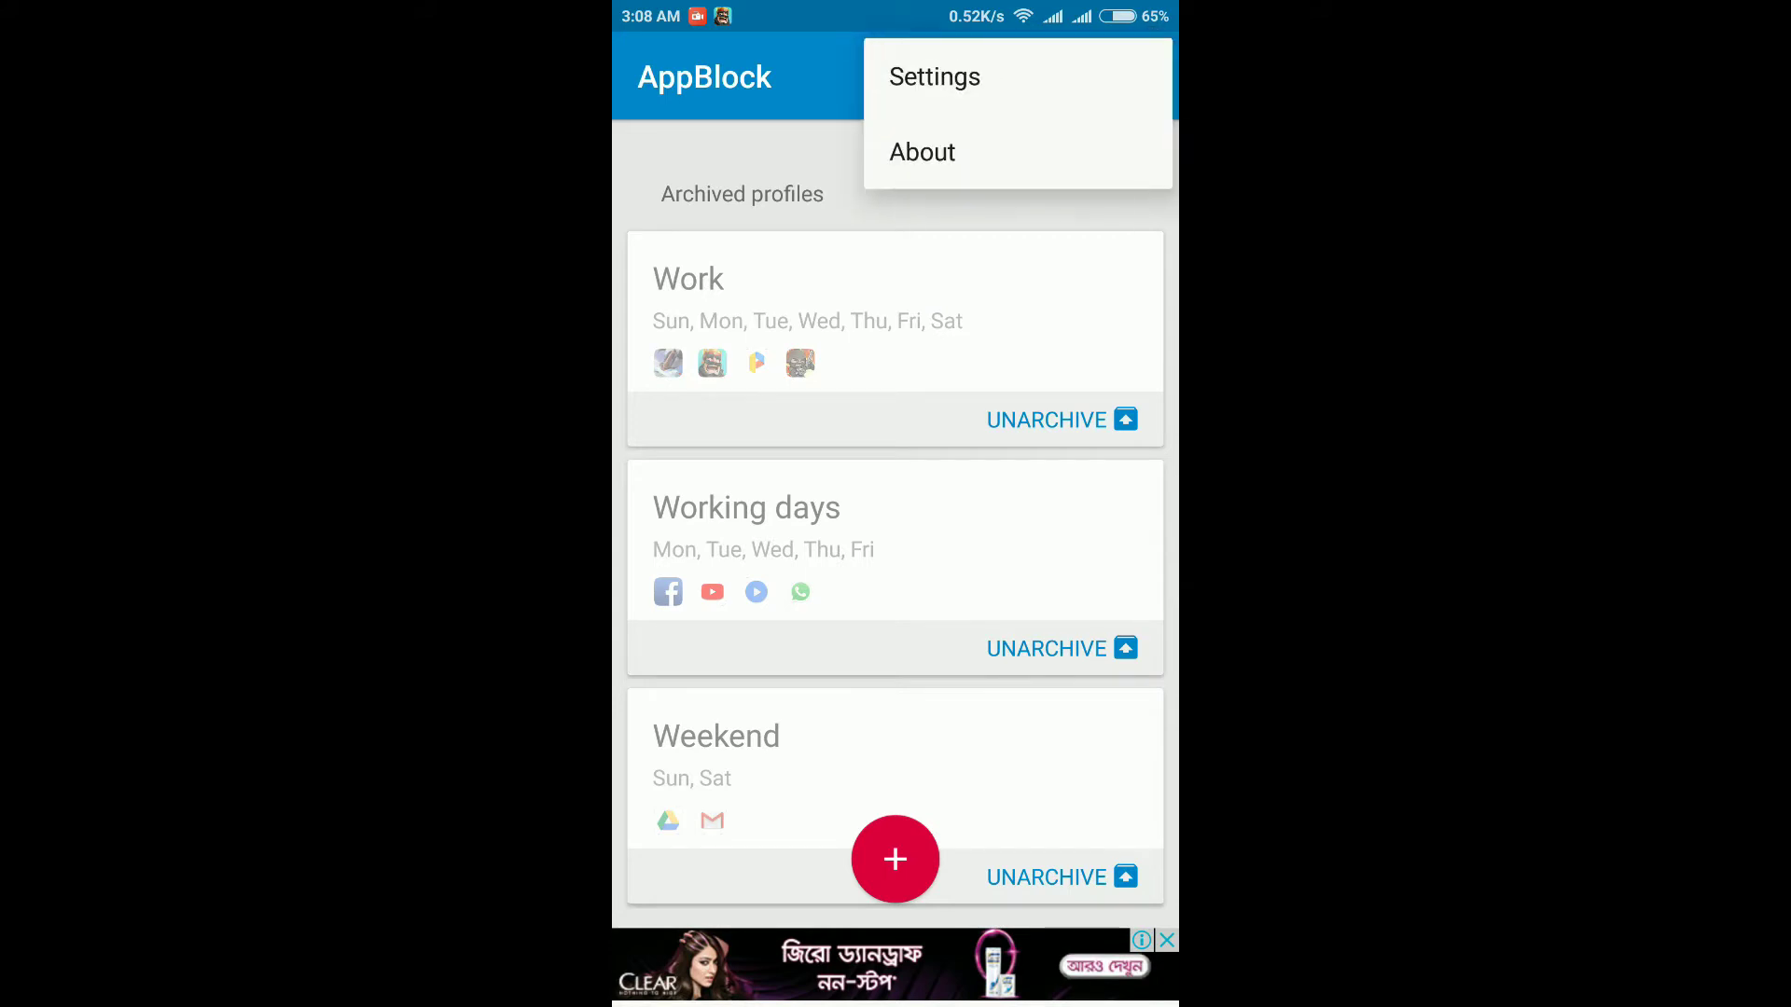
{"action": "left_click", "coordinate": [982, 318]}
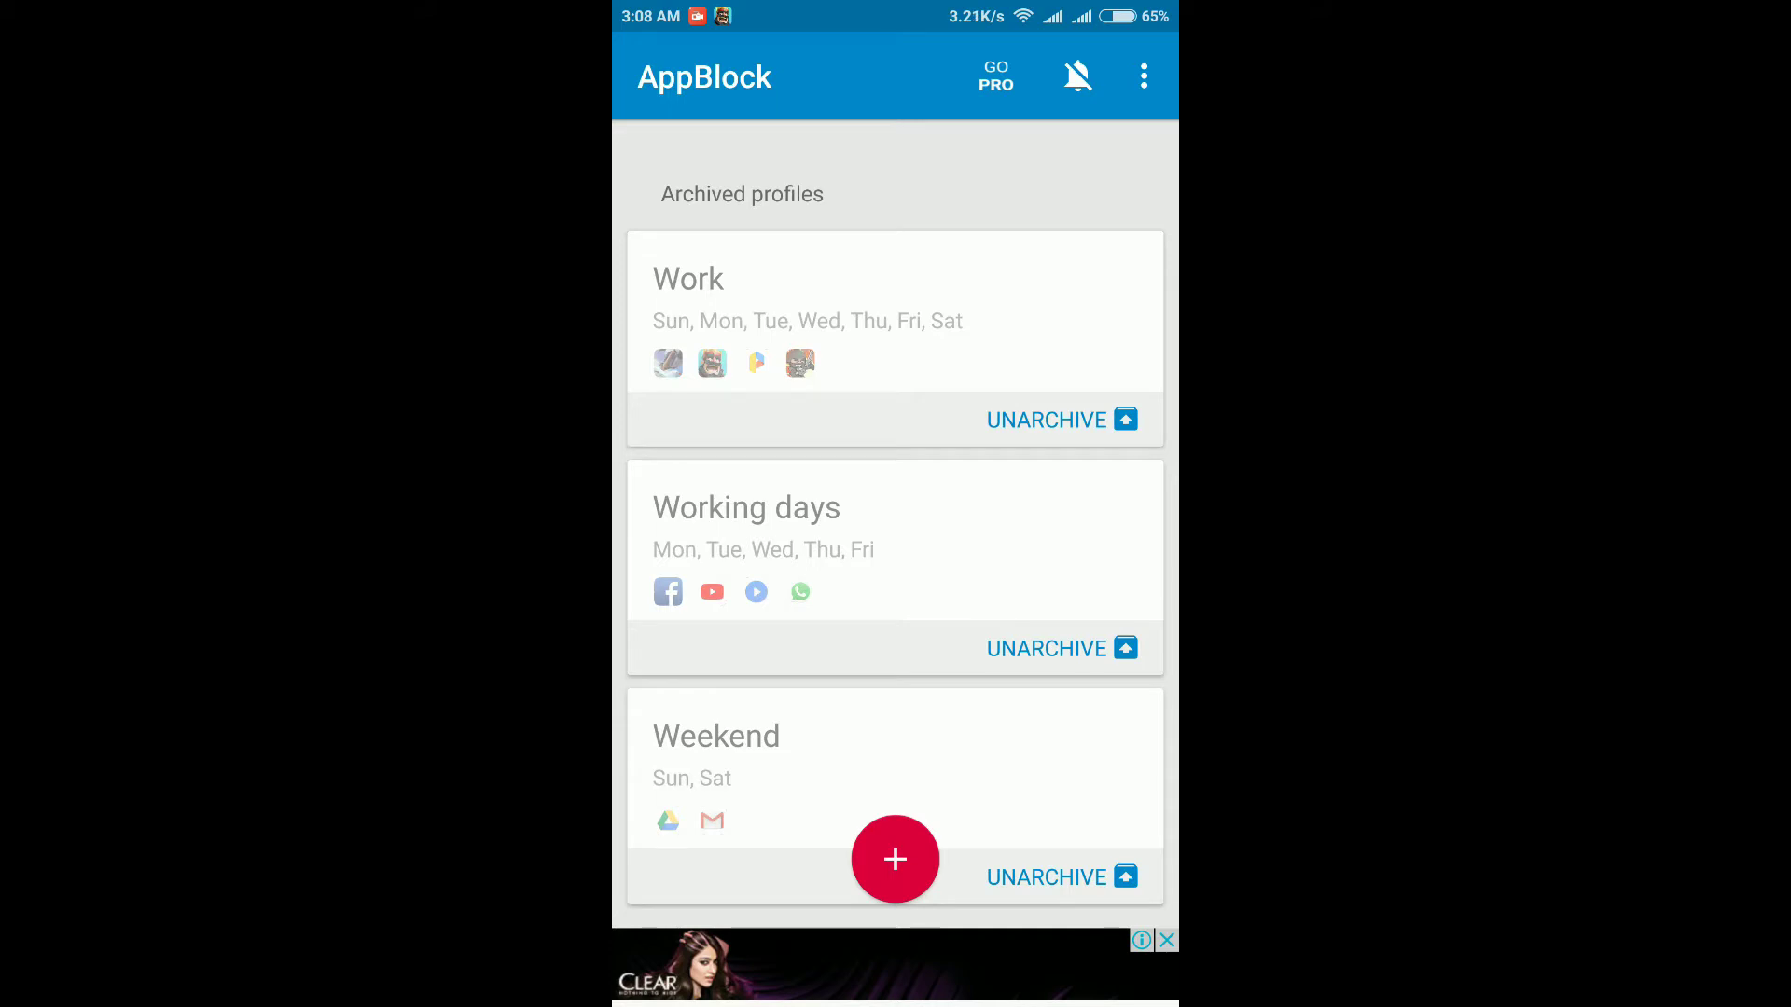
{"action": "left_click", "coordinate": [826, 336]}
{"action": "left_click", "coordinate": [1122, 418]}
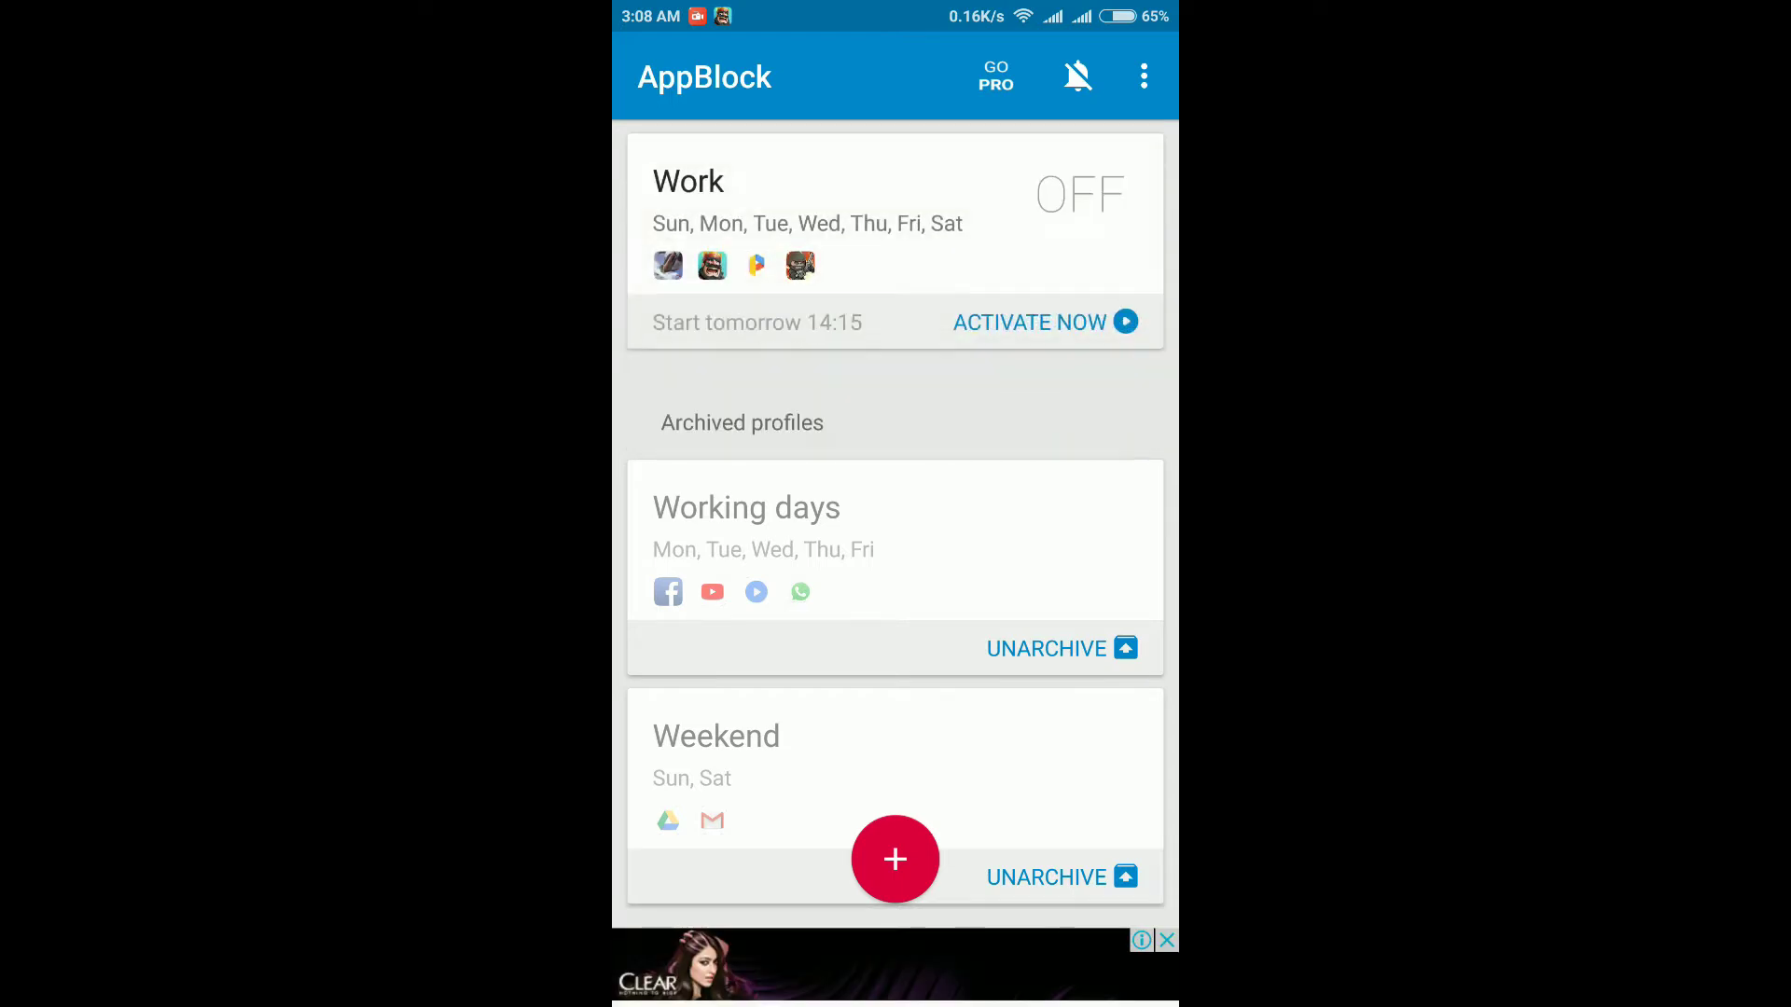
- Open the Work profile settings and review its active days and blocked apps
{"action": "left_click", "coordinate": [777, 204]}
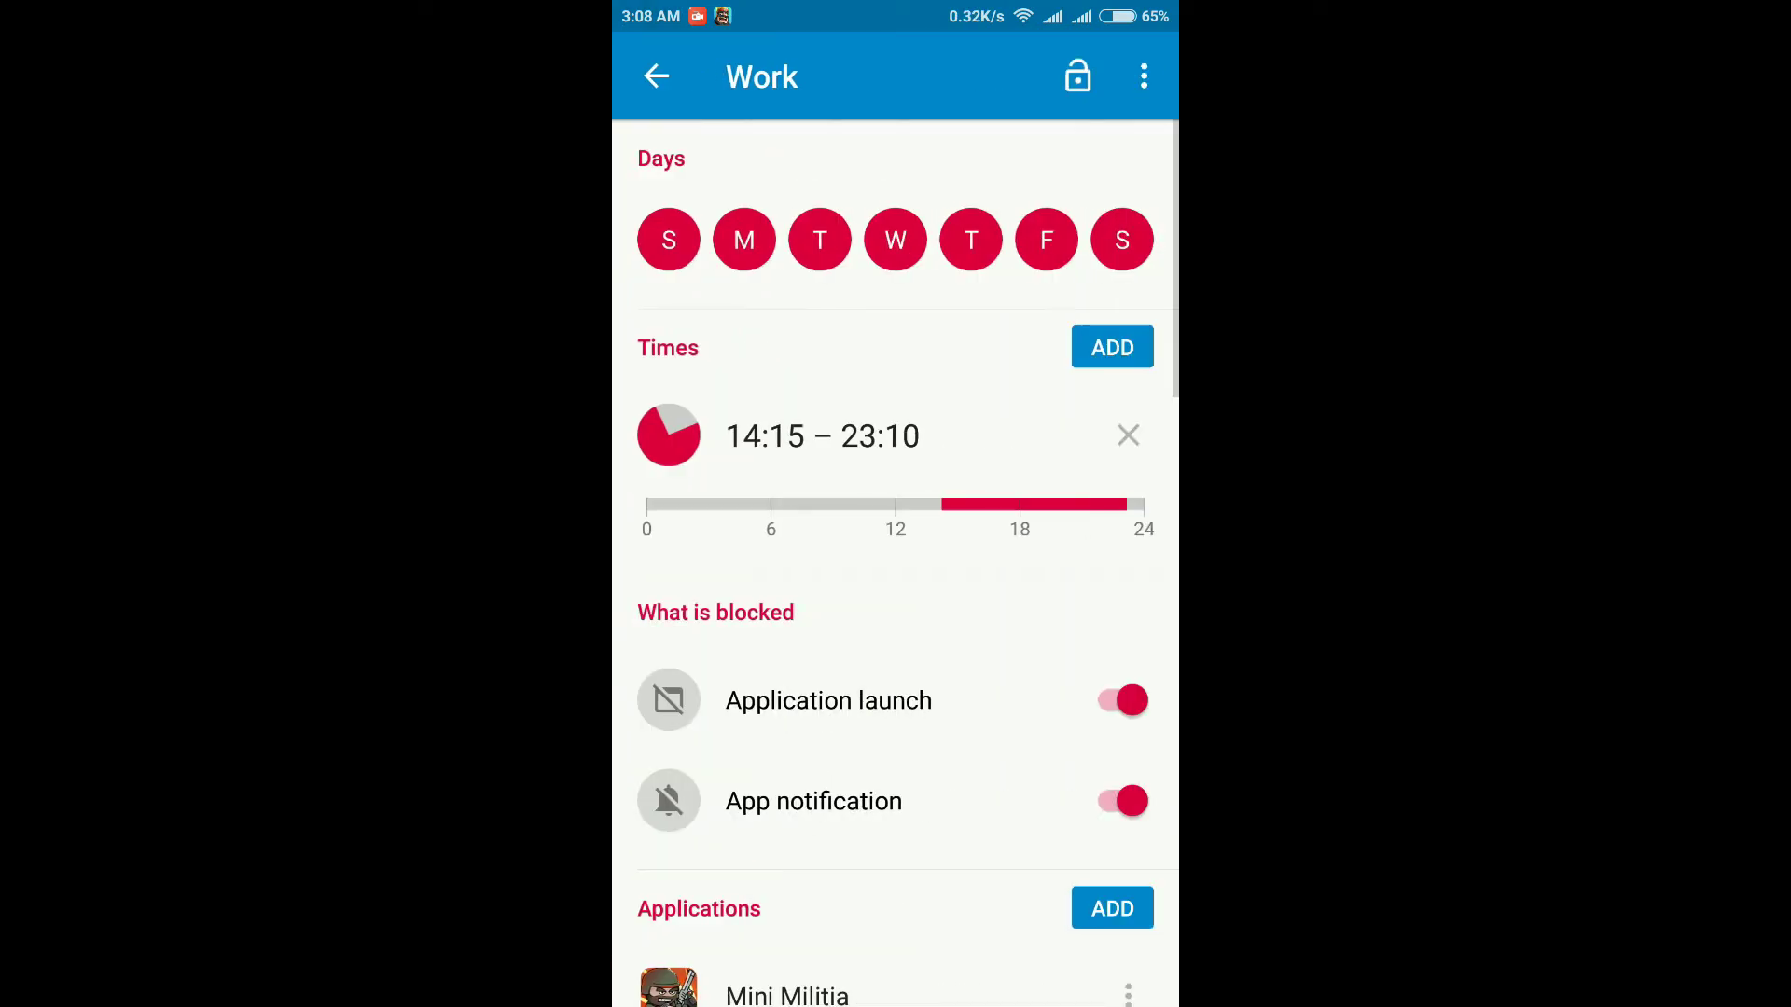
{"action": "left_click", "coordinate": [668, 240]}
{"action": "left_click", "coordinate": [744, 239]}
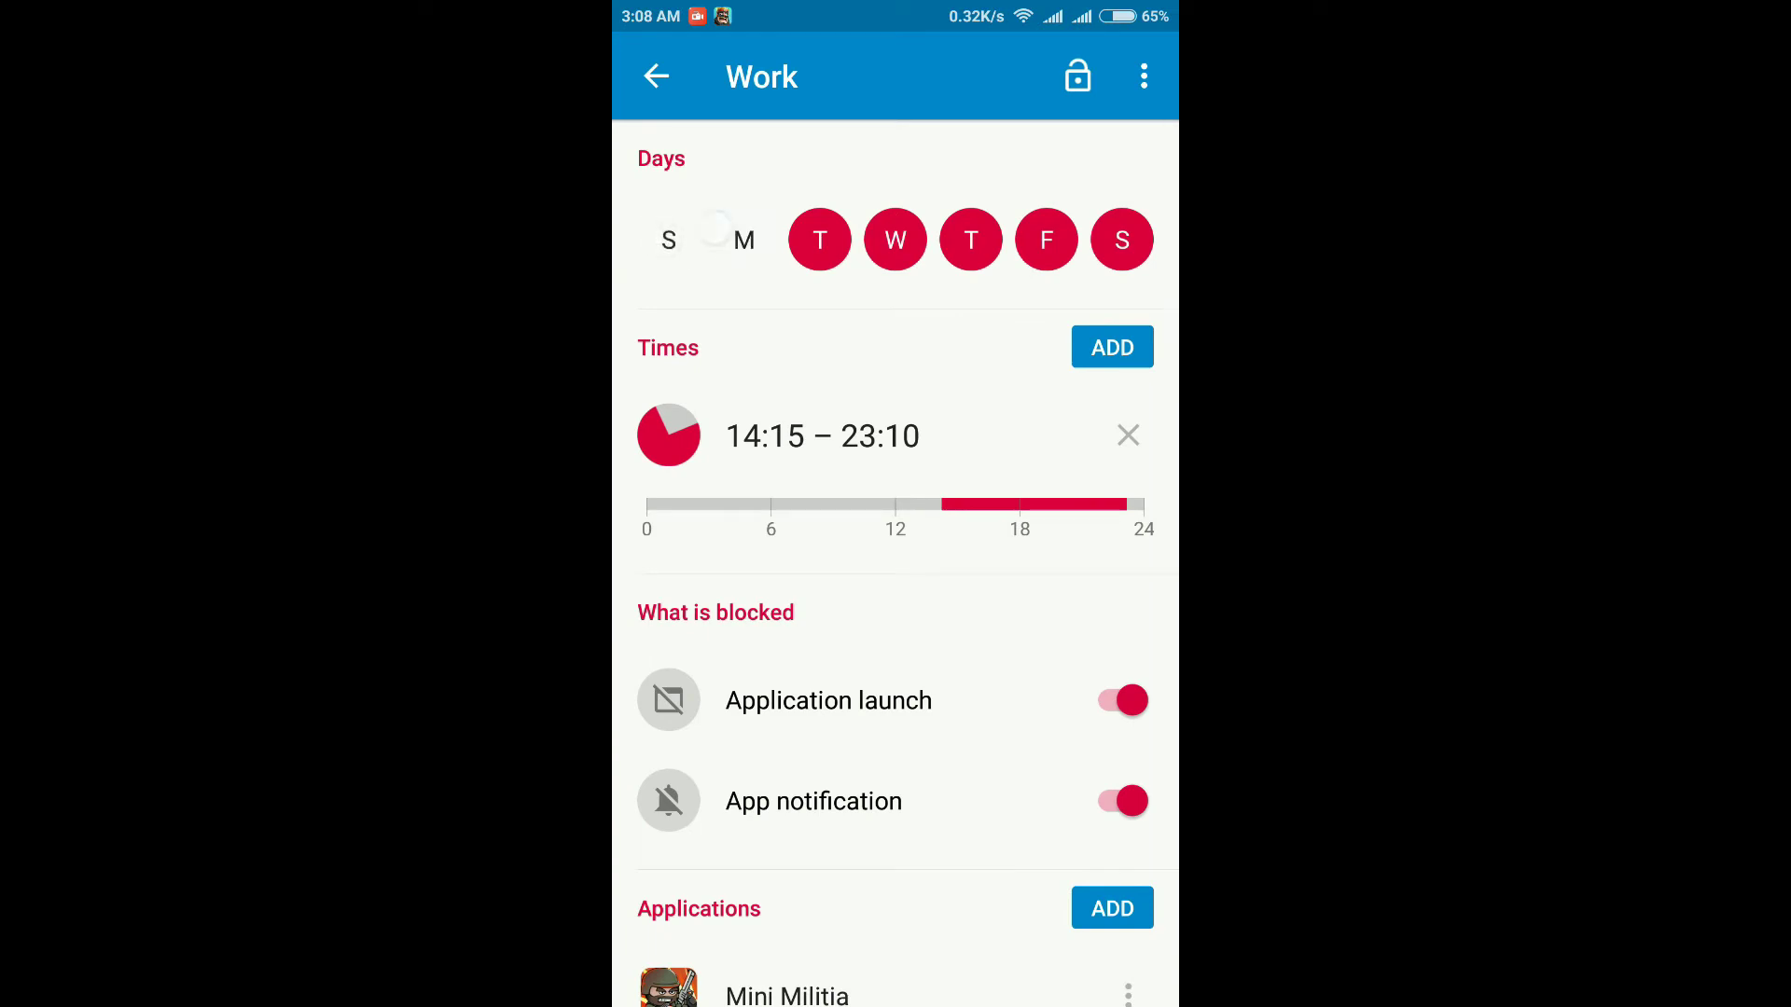
{"action": "left_click", "coordinate": [669, 240]}
{"action": "left_click", "coordinate": [744, 240]}
{"action": "scroll", "coordinate": [896, 560], "scroll_direction": "down", "scroll_amount": 2}
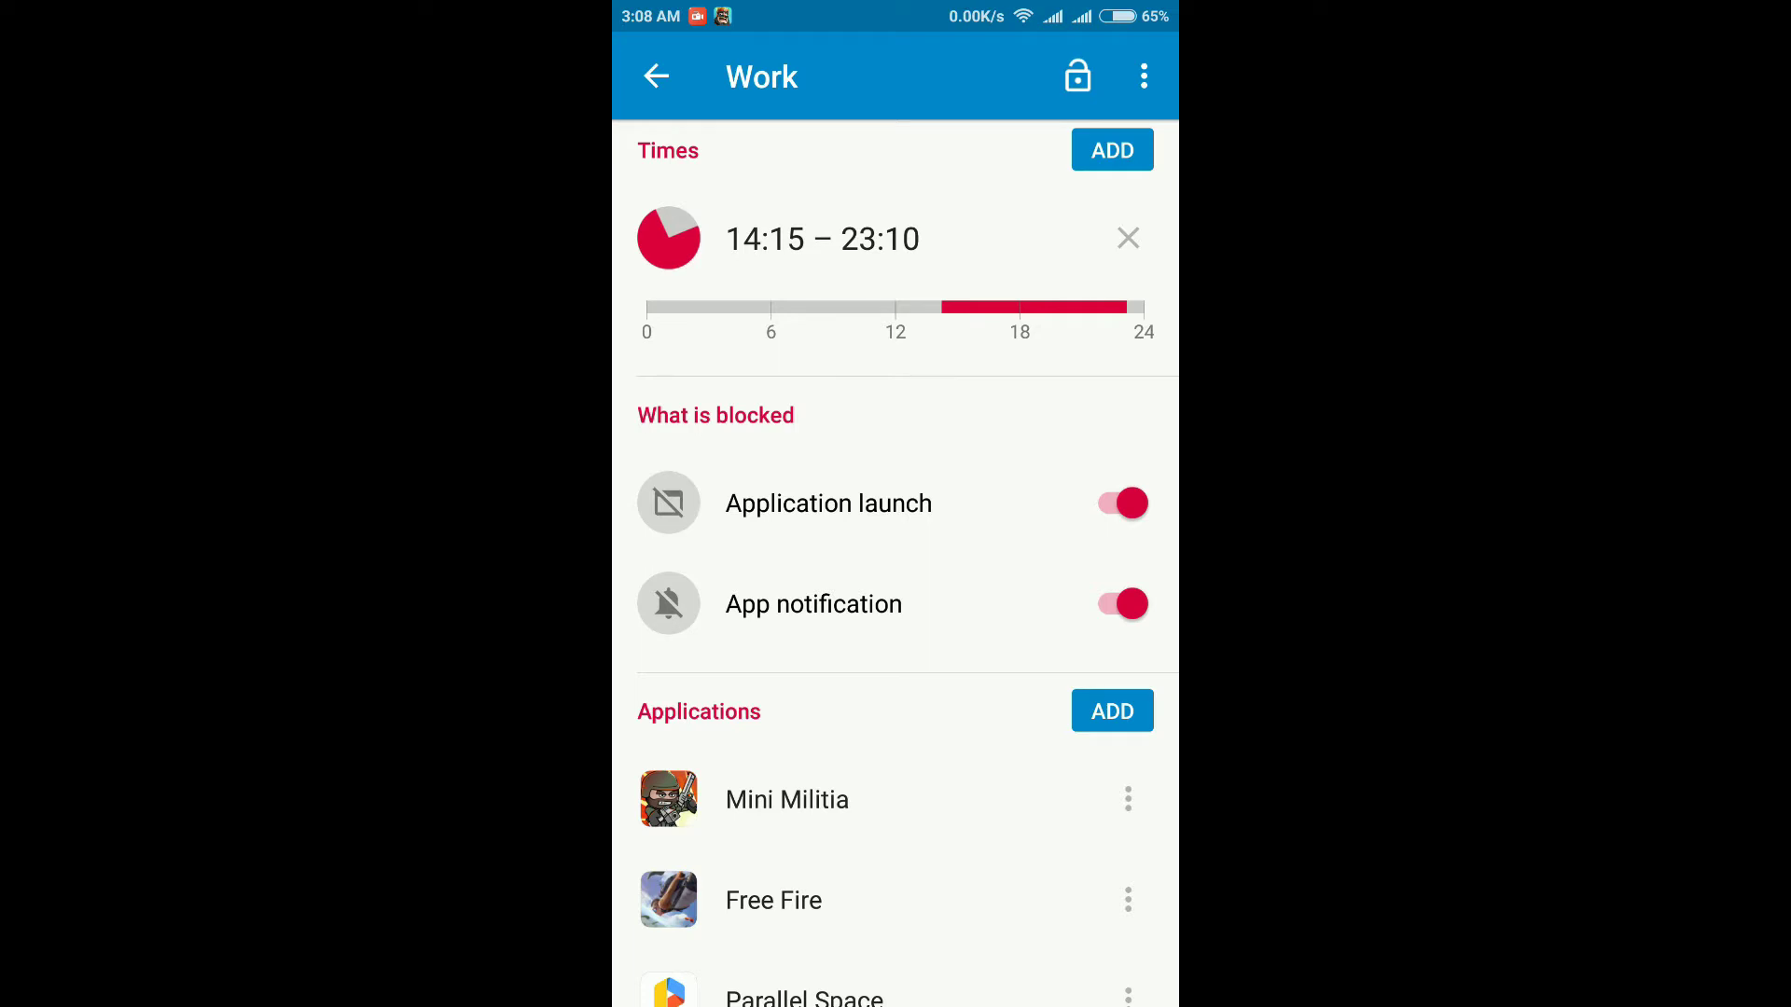
{"action": "left_click_drag", "start_coordinate": [712, 714], "coordinate": [712, 560]}
{"action": "left_click_drag", "start_coordinate": [853, 737], "coordinate": [853, 933]}
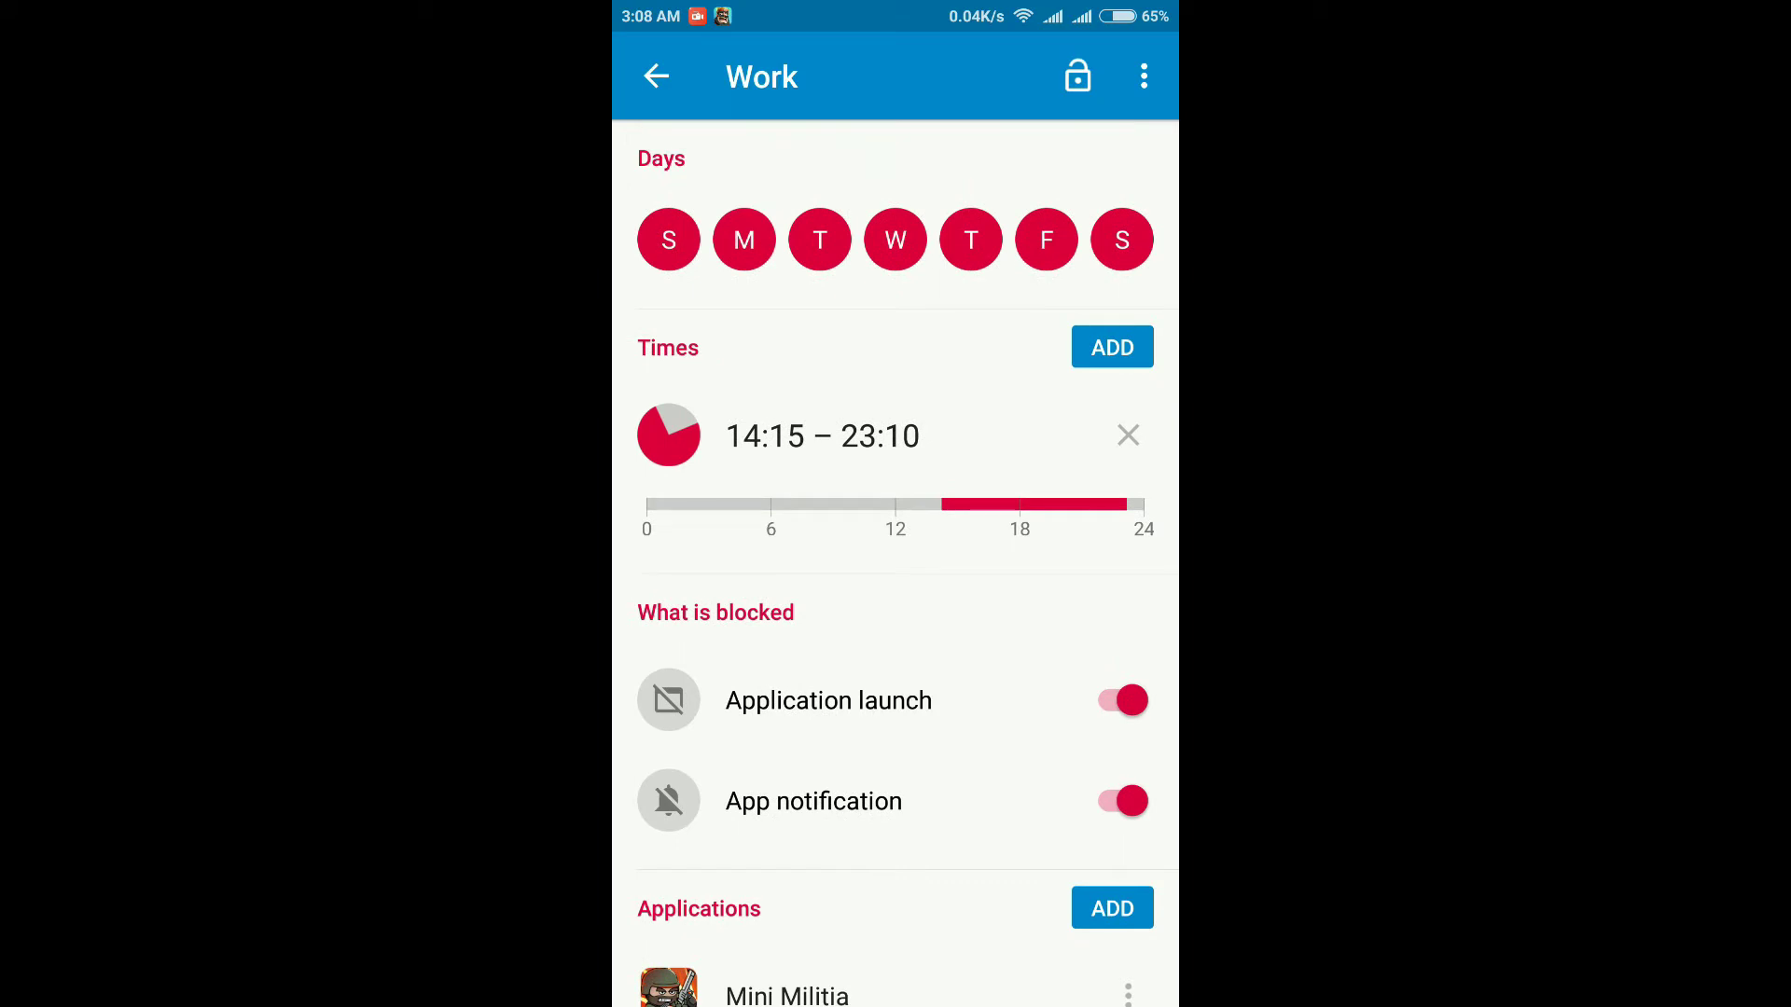
- Begin editing the 14:15–23:10 window, setting the start hour to 3 PM
{"action": "left_click", "coordinate": [678, 448]}
{"action": "left_click", "coordinate": [1006, 501]}
{"action": "mouse_move", "coordinate": [1005, 501]}
{"action": "left_mouse_down"}
{"action": "mouse_move", "coordinate": [1002, 579]}
{"action": "mouse_move", "coordinate": [990, 512]}
{"action": "mouse_move", "coordinate": [1026, 563]}
{"action": "left_mouse_up"}
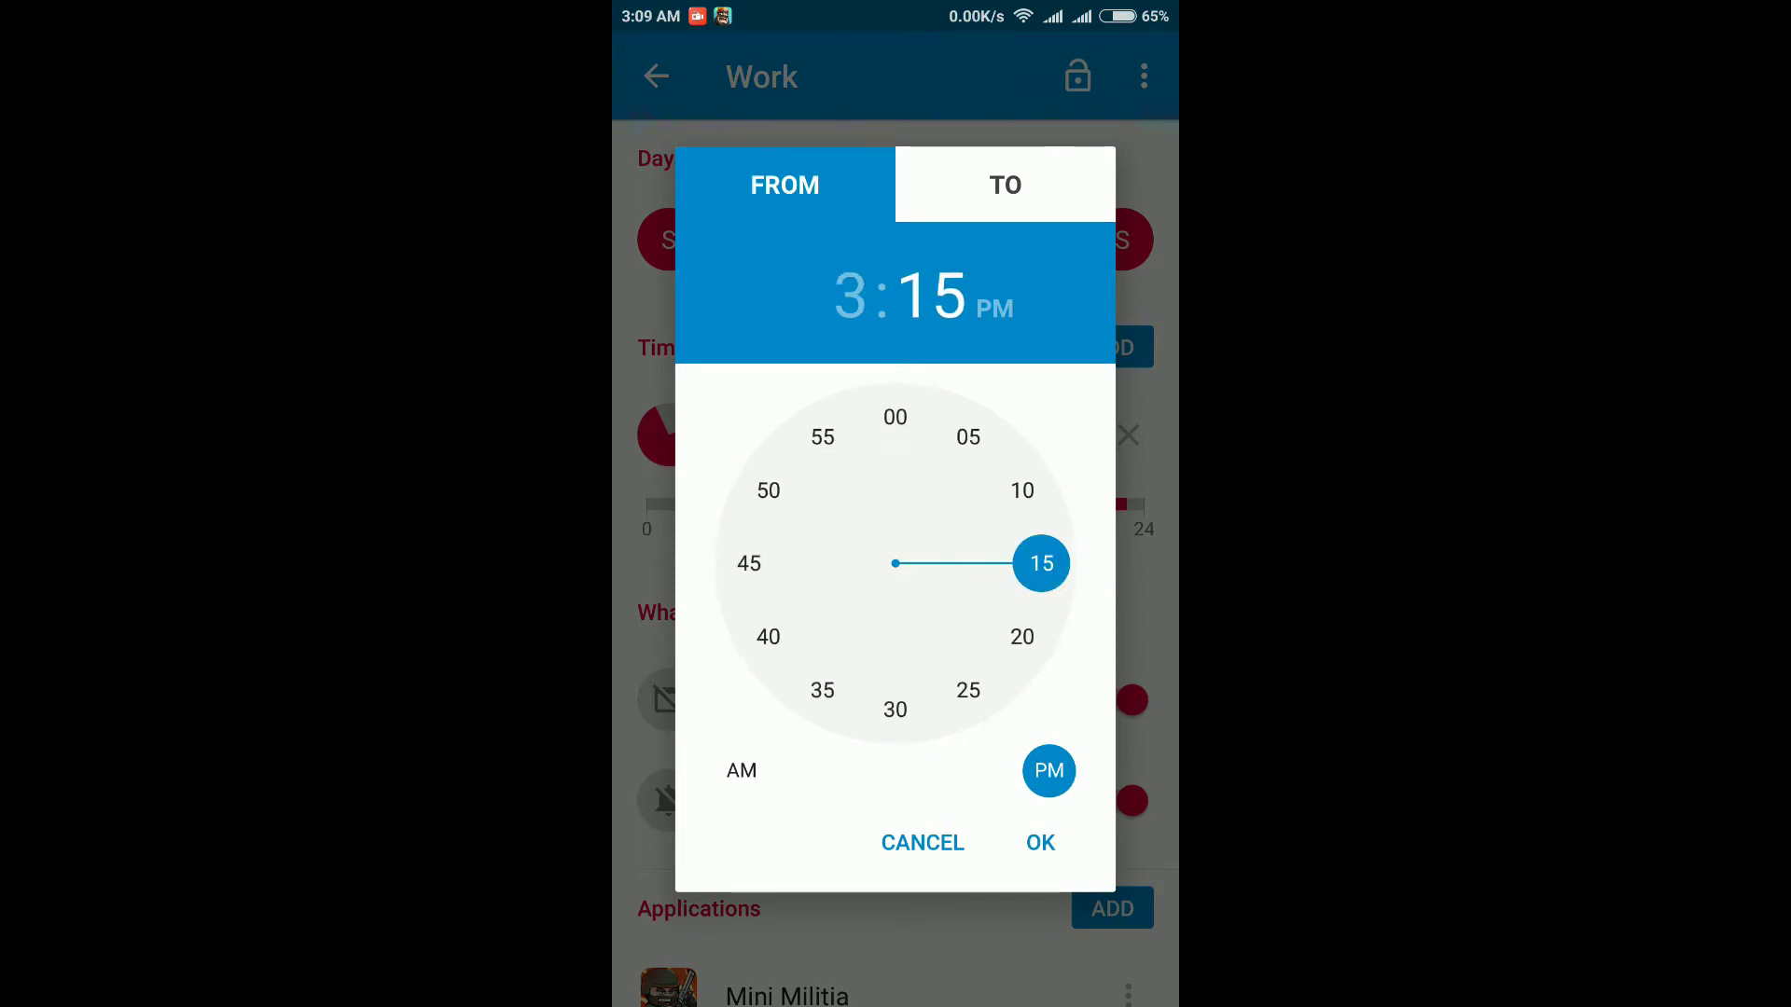
- Set the end time to 04:10 AM and save the 03:09–04:10 blocking window
{"action": "left_click", "coordinate": [979, 188]}
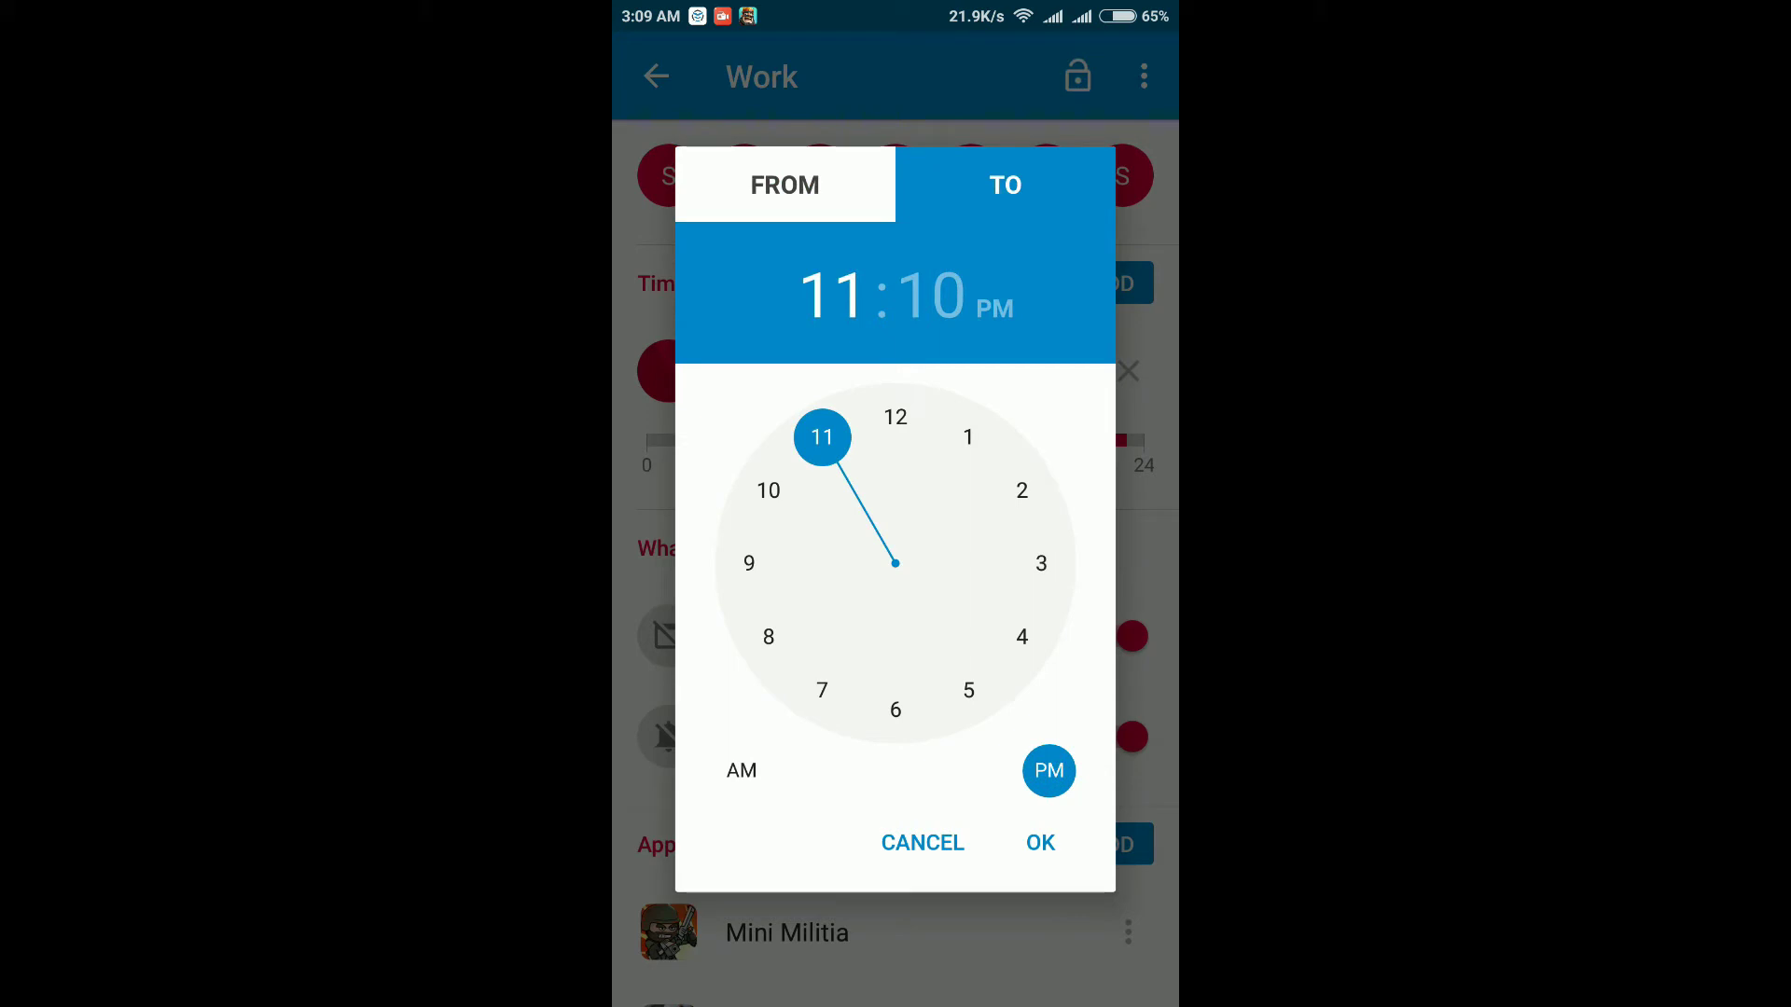
{"action": "left_click", "coordinate": [784, 185]}
{"action": "left_click", "coordinate": [1005, 185]}
{"action": "mouse_move", "coordinate": [821, 434]}
{"action": "left_mouse_down"}
{"action": "mouse_move", "coordinate": [960, 519]}
{"action": "mouse_move", "coordinate": [1013, 616]}
{"action": "left_mouse_up"}
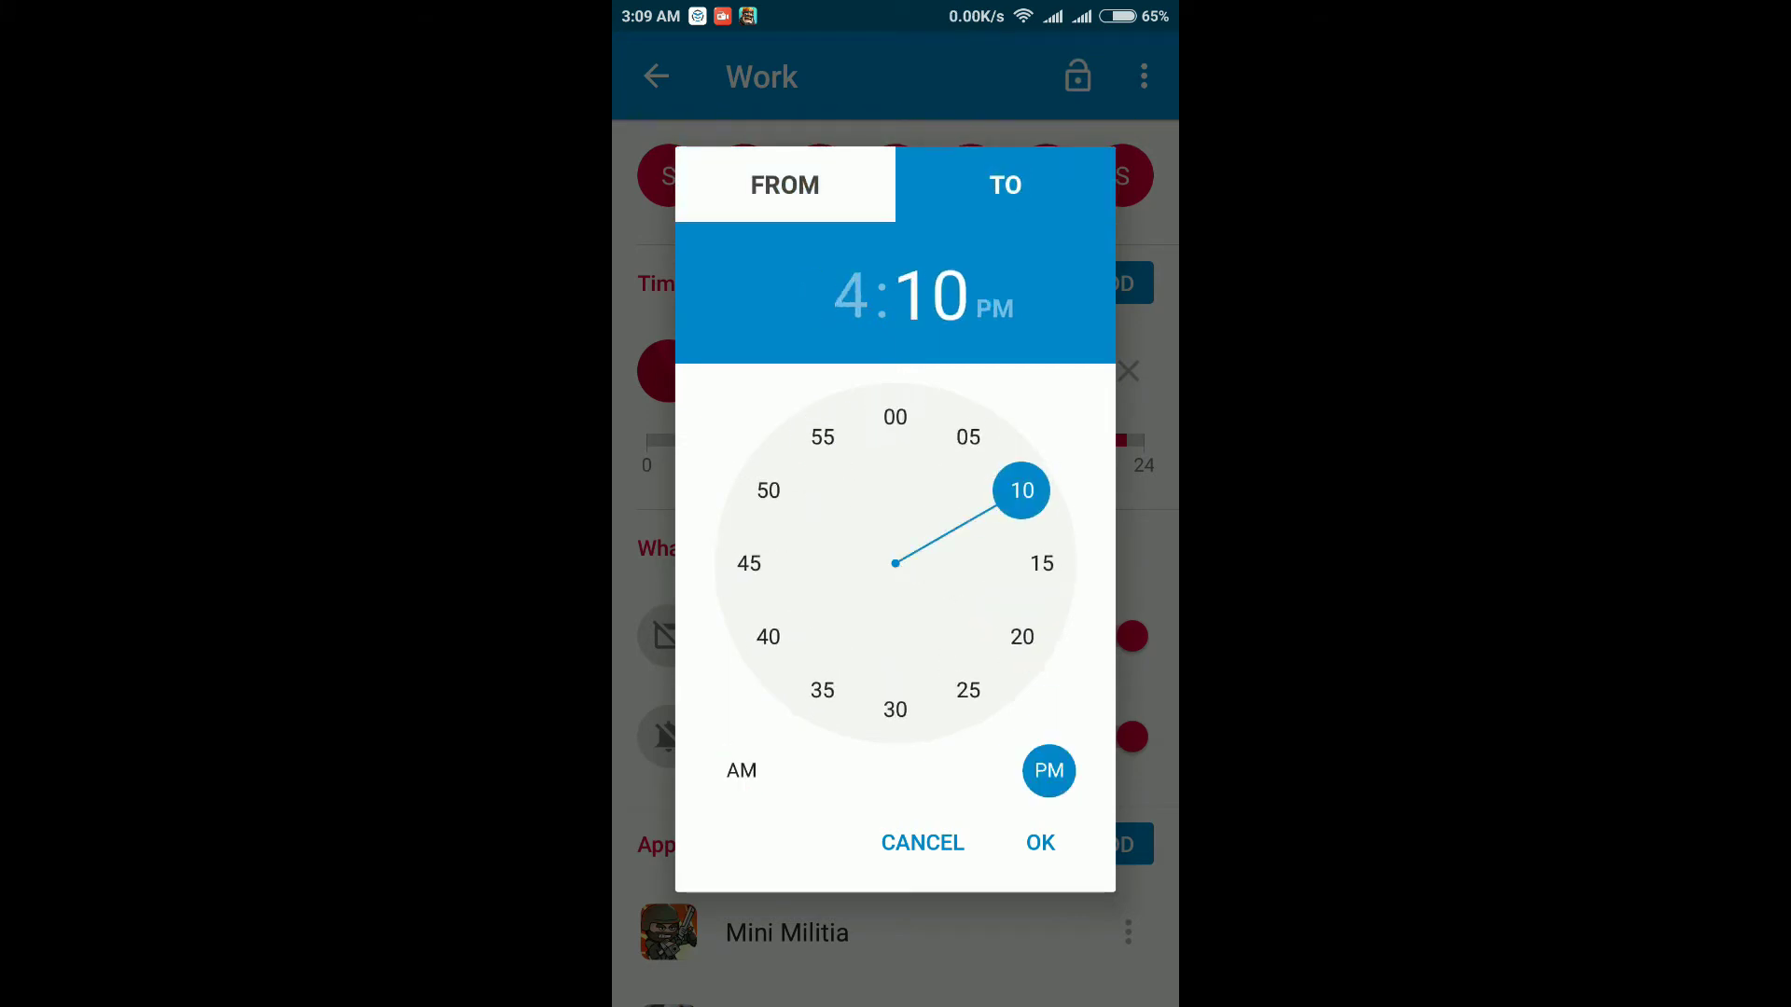
{"action": "left_click", "coordinate": [741, 770]}
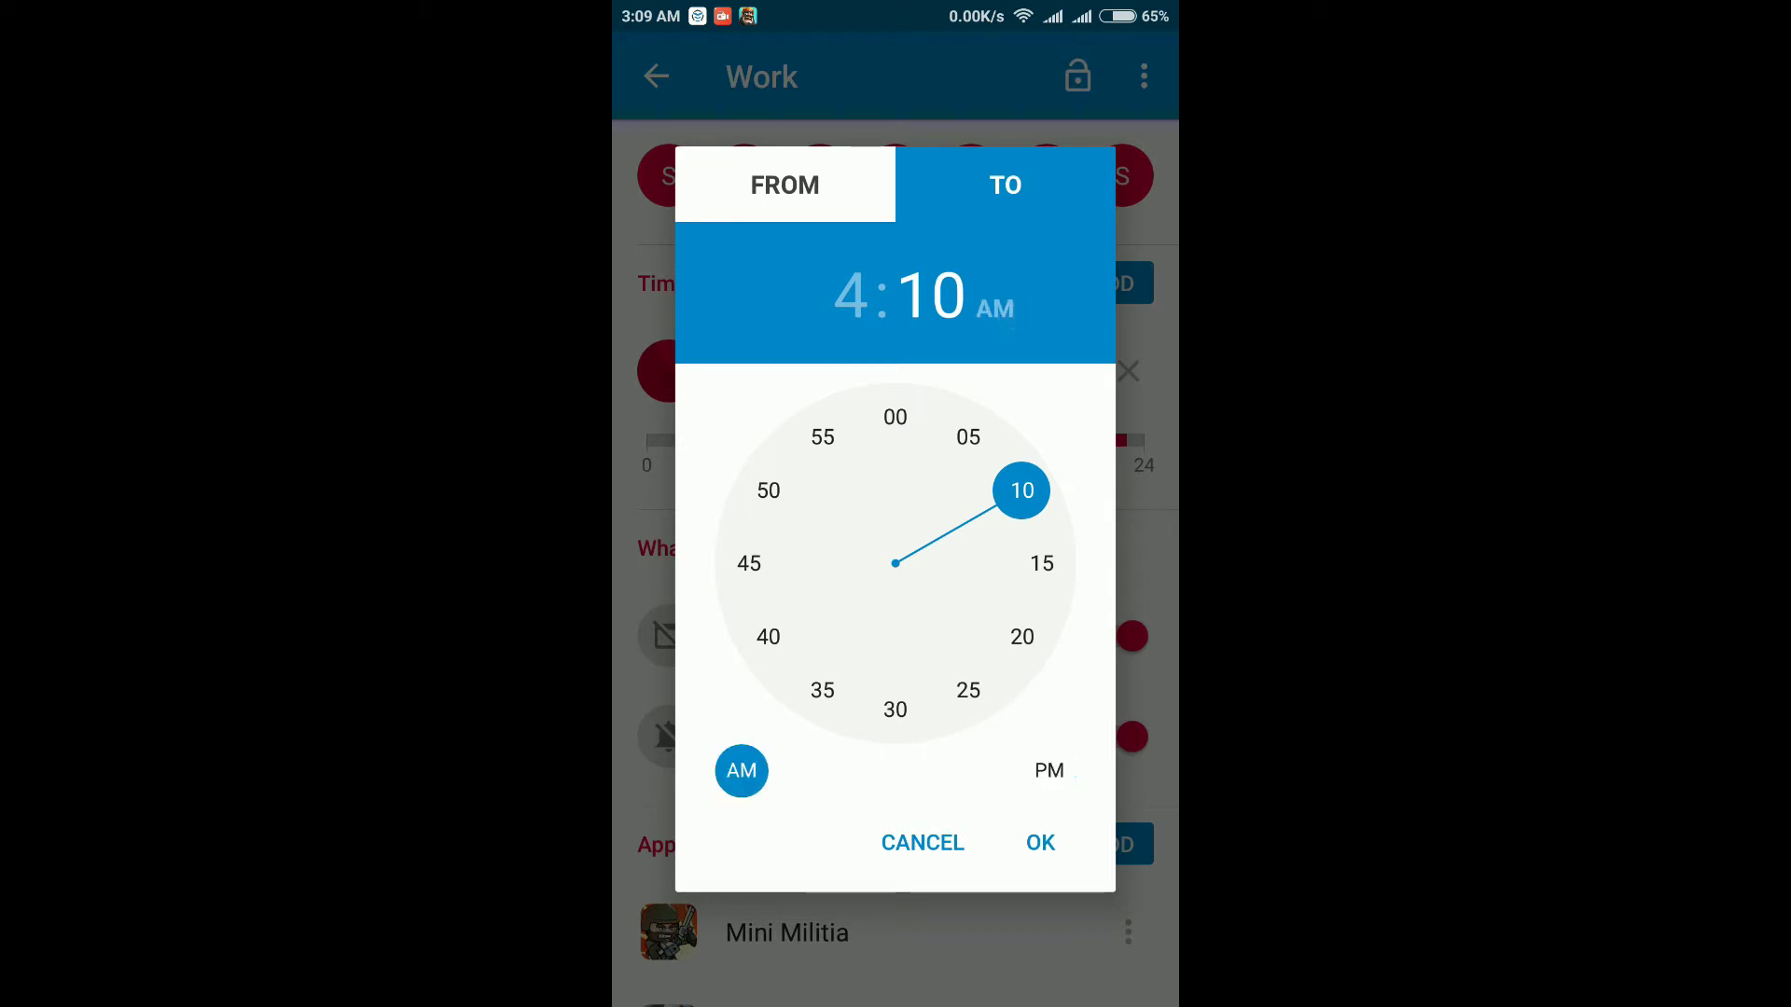
{"action": "left_click", "coordinate": [1040, 842]}
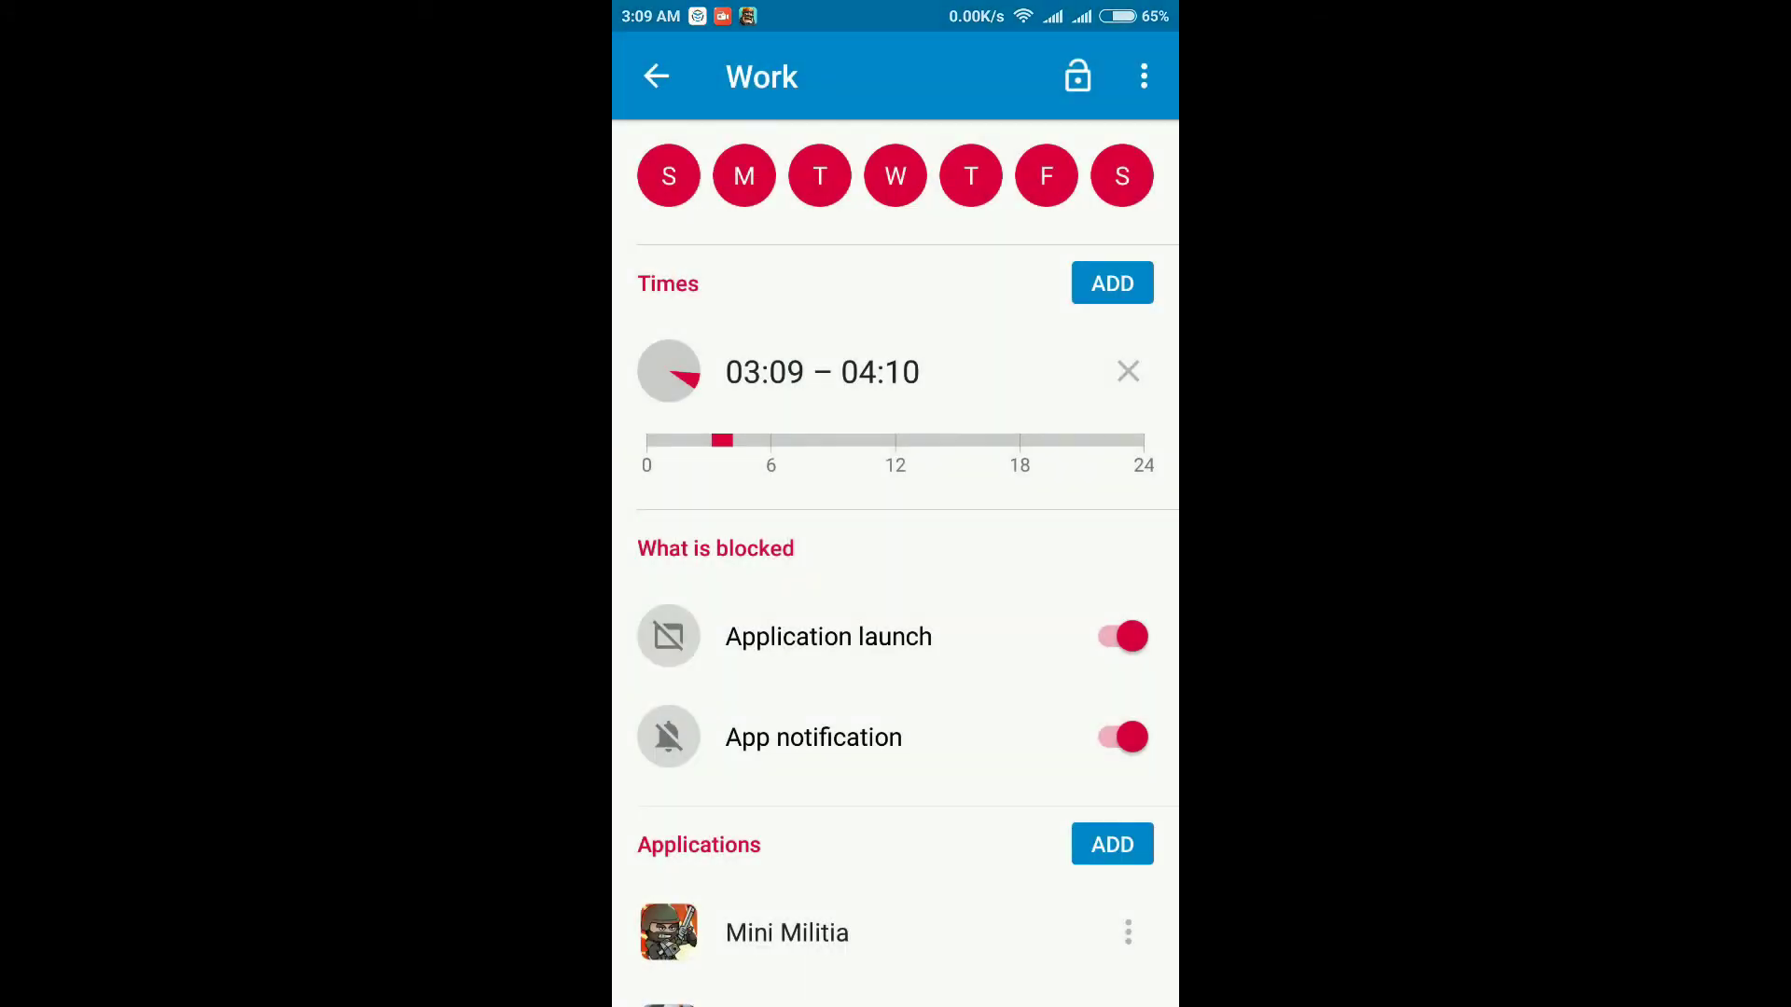
{"action": "scroll", "coordinate": [896, 559], "scroll_direction": "down", "scroll_amount": 4}
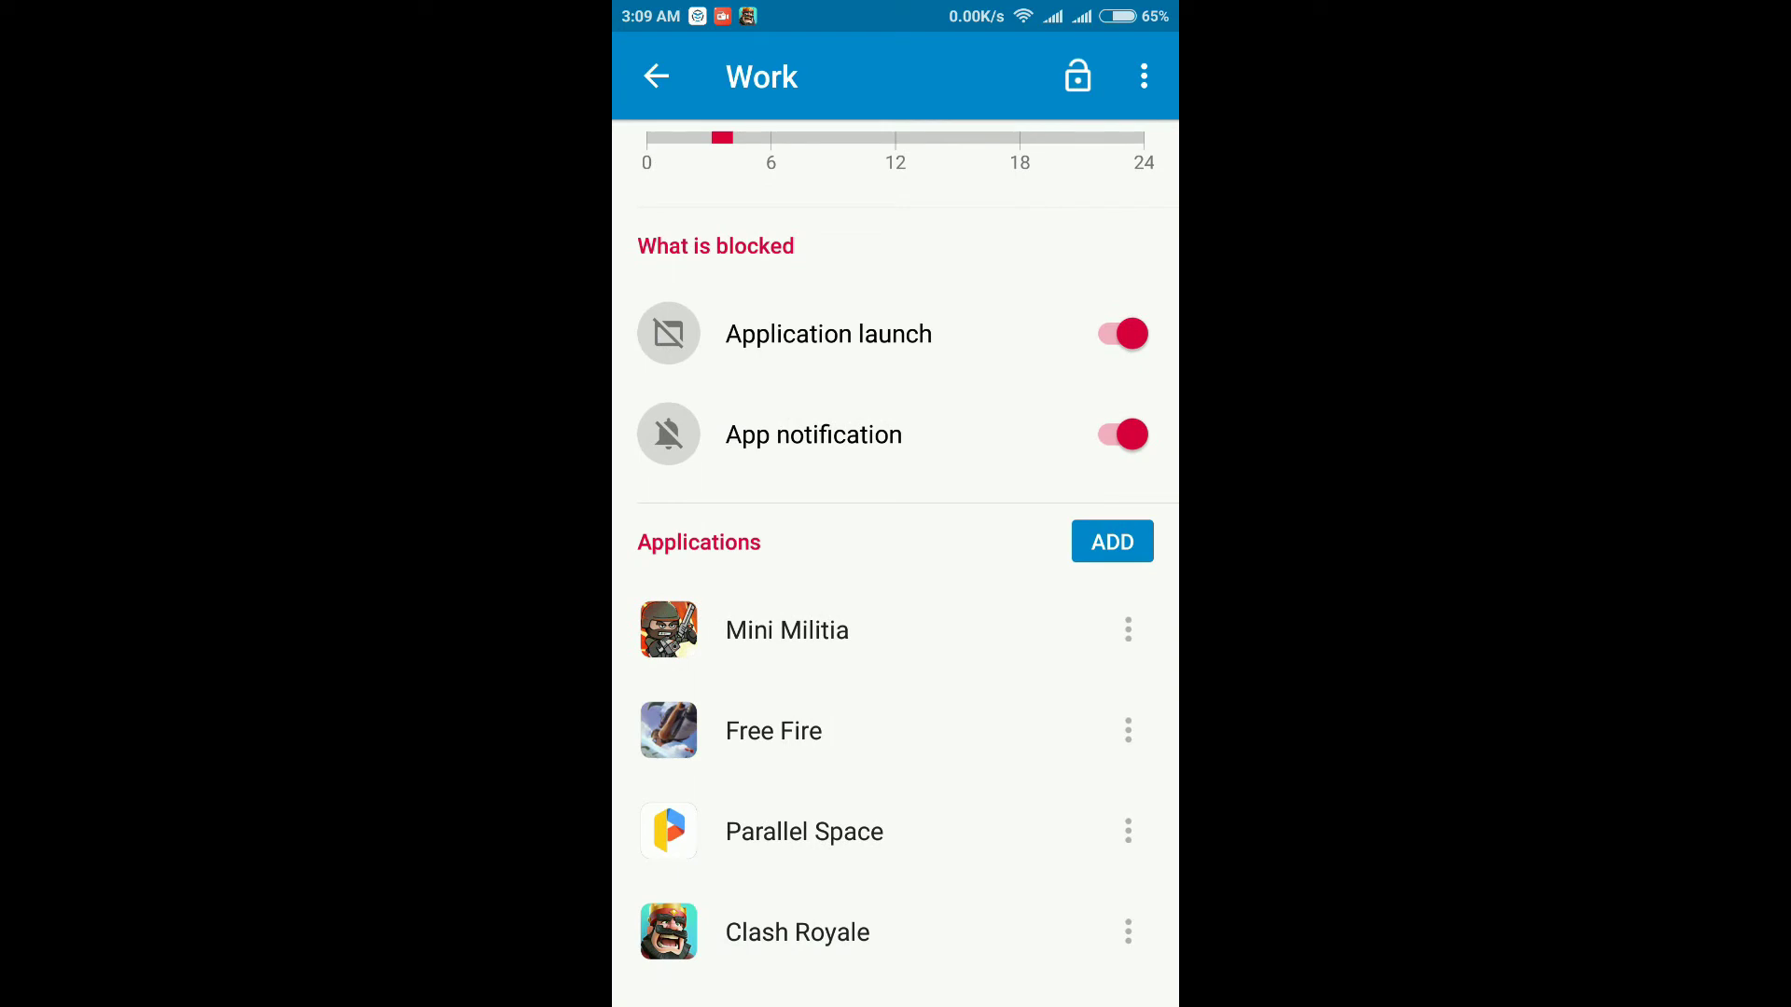
{"action": "left_click", "coordinate": [1113, 542]}
{"action": "left_click_drag", "start_coordinate": [814, 703], "coordinate": [800, 288]}
{"action": "left_click_drag", "start_coordinate": [767, 839], "coordinate": [766, 274]}
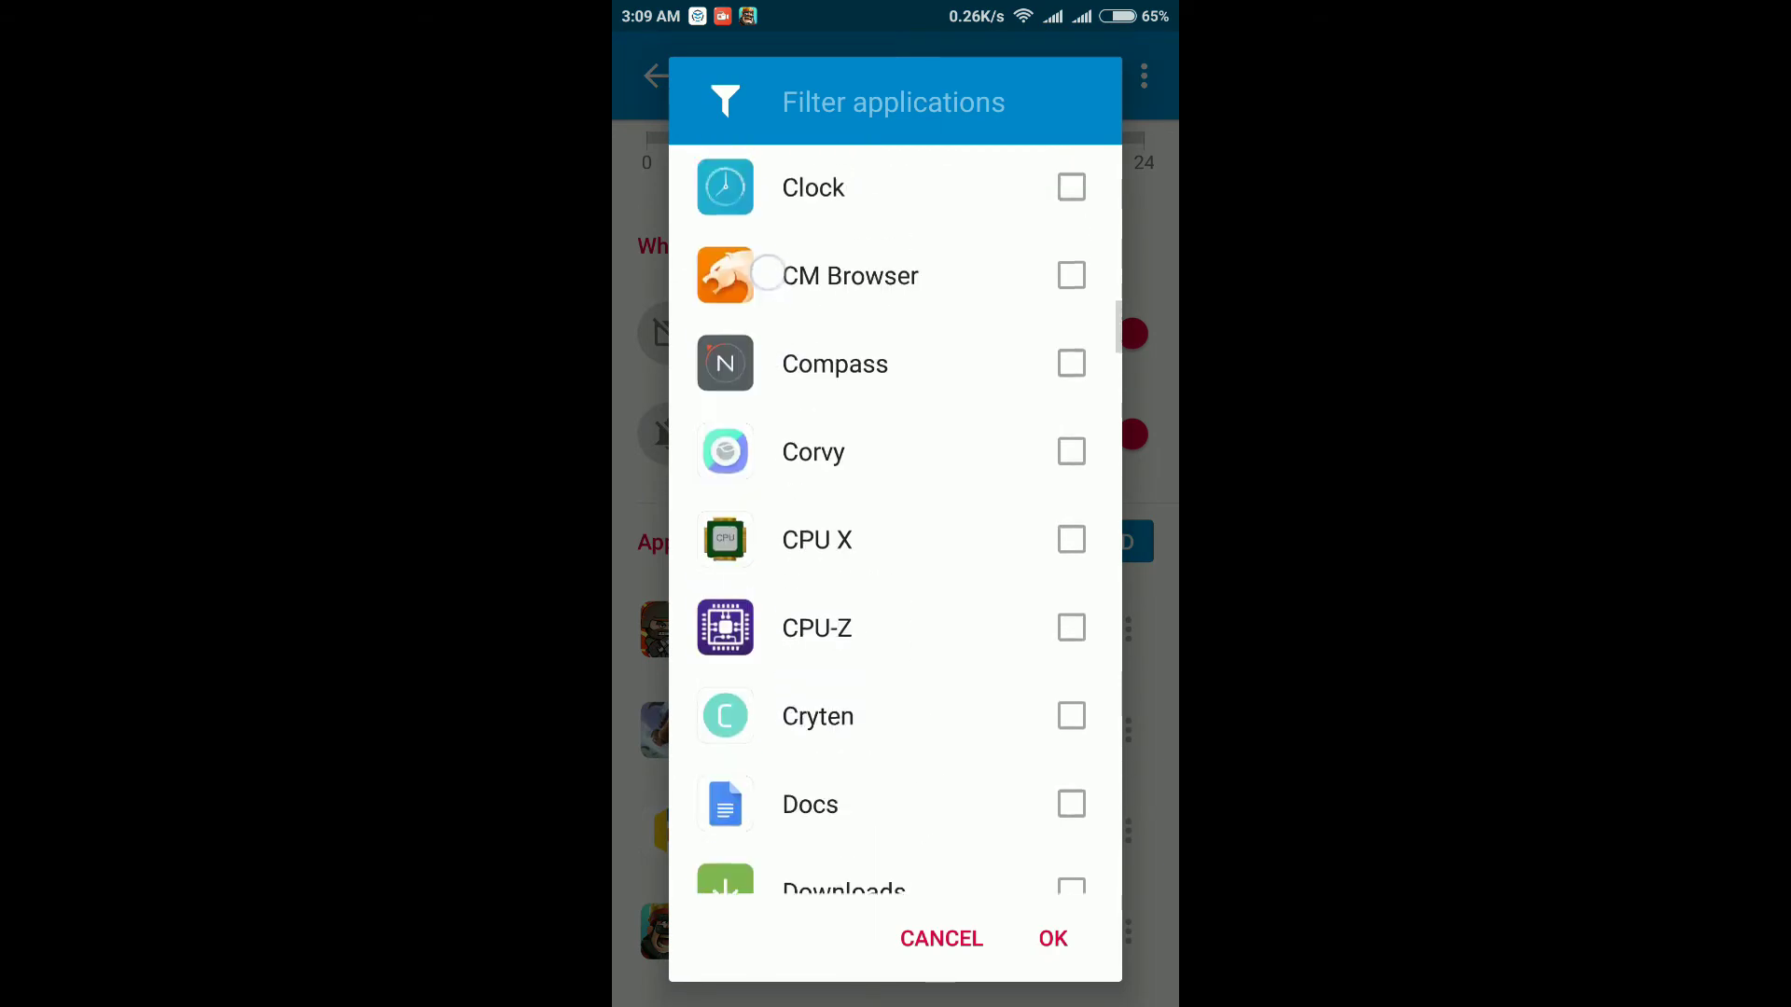
{"action": "mouse_move", "coordinate": [712, 587]}
{"action": "left_mouse_down"}
{"action": "mouse_move", "coordinate": [706, 275]}
{"action": "mouse_move", "coordinate": [728, 793]}
{"action": "left_mouse_up"}
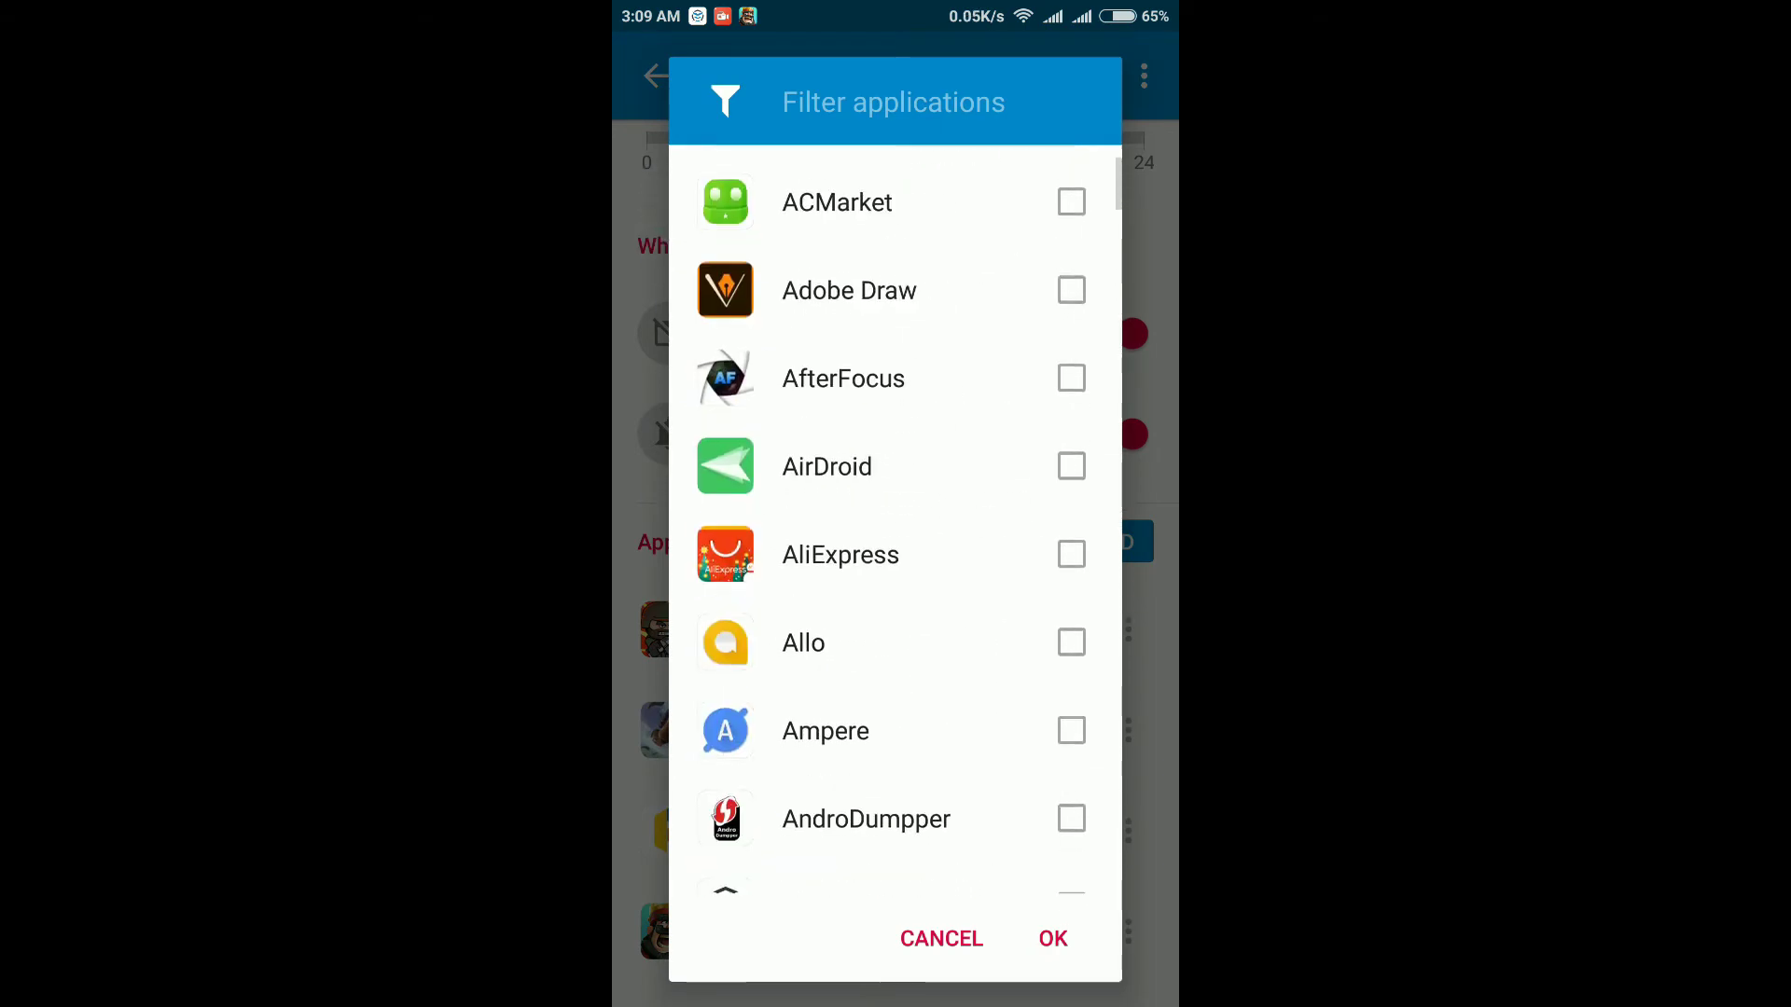
{"action": "left_click", "coordinate": [947, 929]}
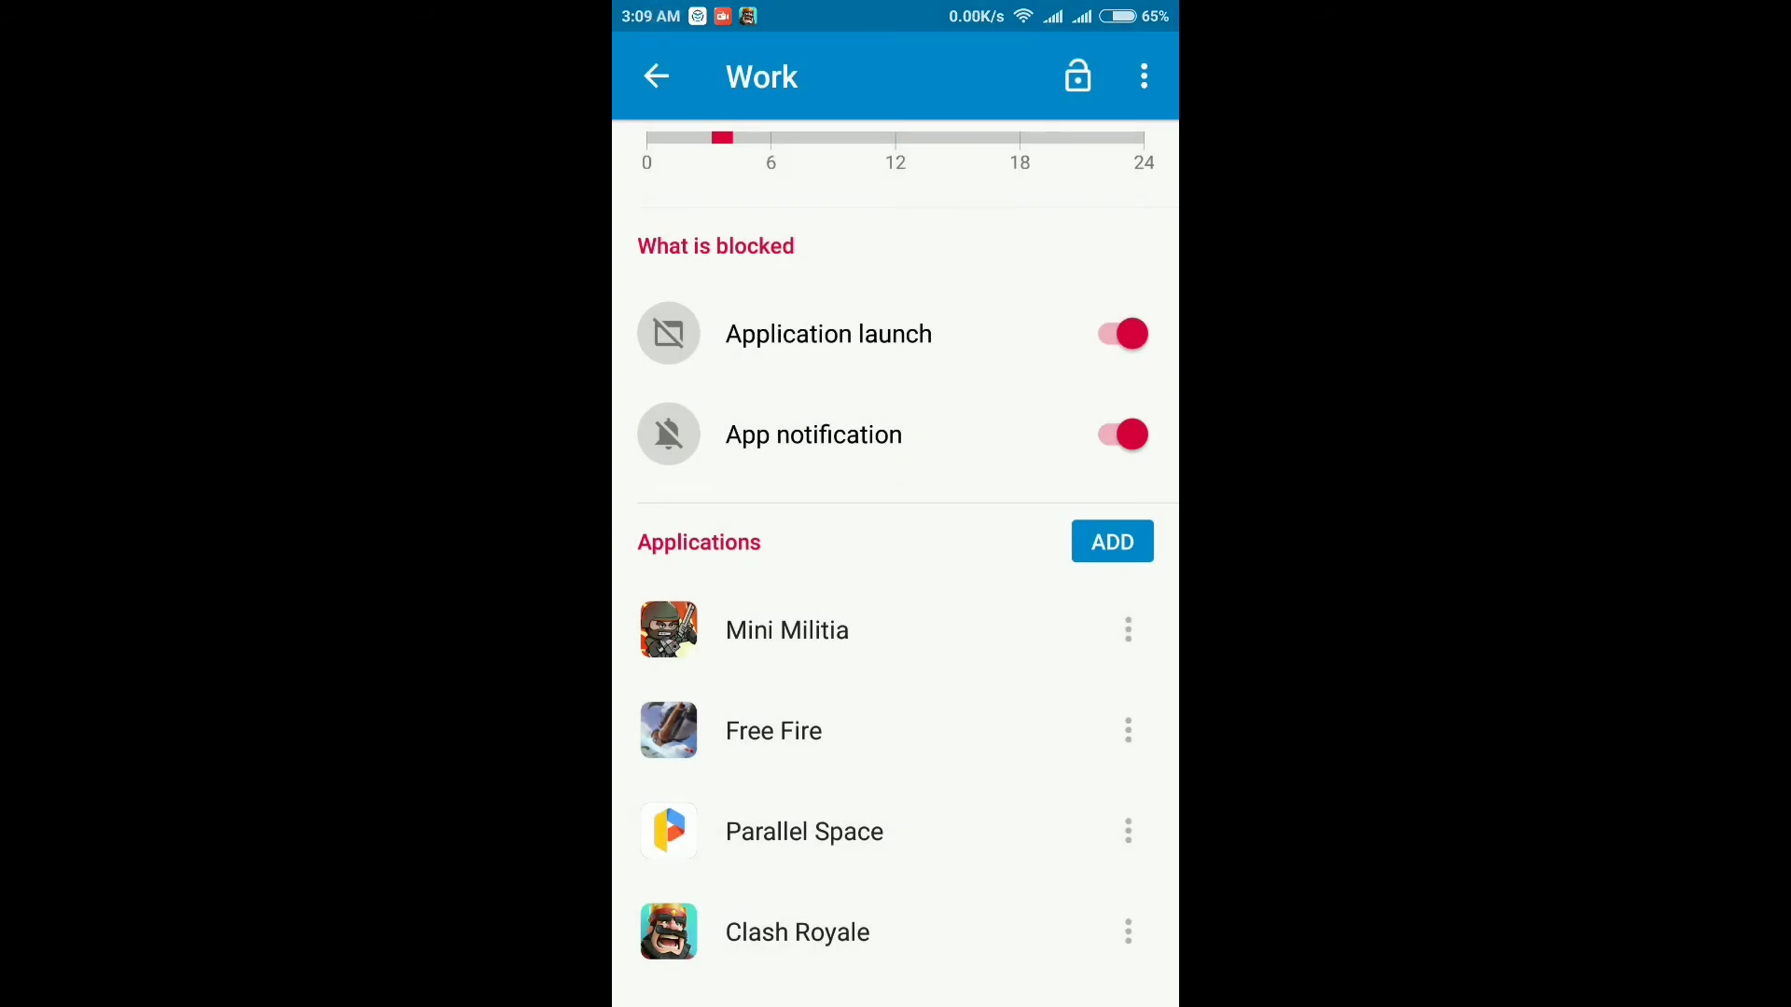
{"action": "mouse_move", "coordinate": [800, 878]}
{"action": "left_mouse_down"}
{"action": "mouse_move", "coordinate": [786, 817]}
{"action": "mouse_move", "coordinate": [683, 682]}
{"action": "left_mouse_up"}
- Lock the Work profile, confirming LOCK in the Lock profile dialog
{"action": "left_click", "coordinate": [751, 333]}
{"action": "scroll", "coordinate": [751, 333], "scroll_direction": "up", "scroll_amount": 5}
{"action": "scroll", "coordinate": [767, 525], "scroll_direction": "down", "scroll_amount": 5}
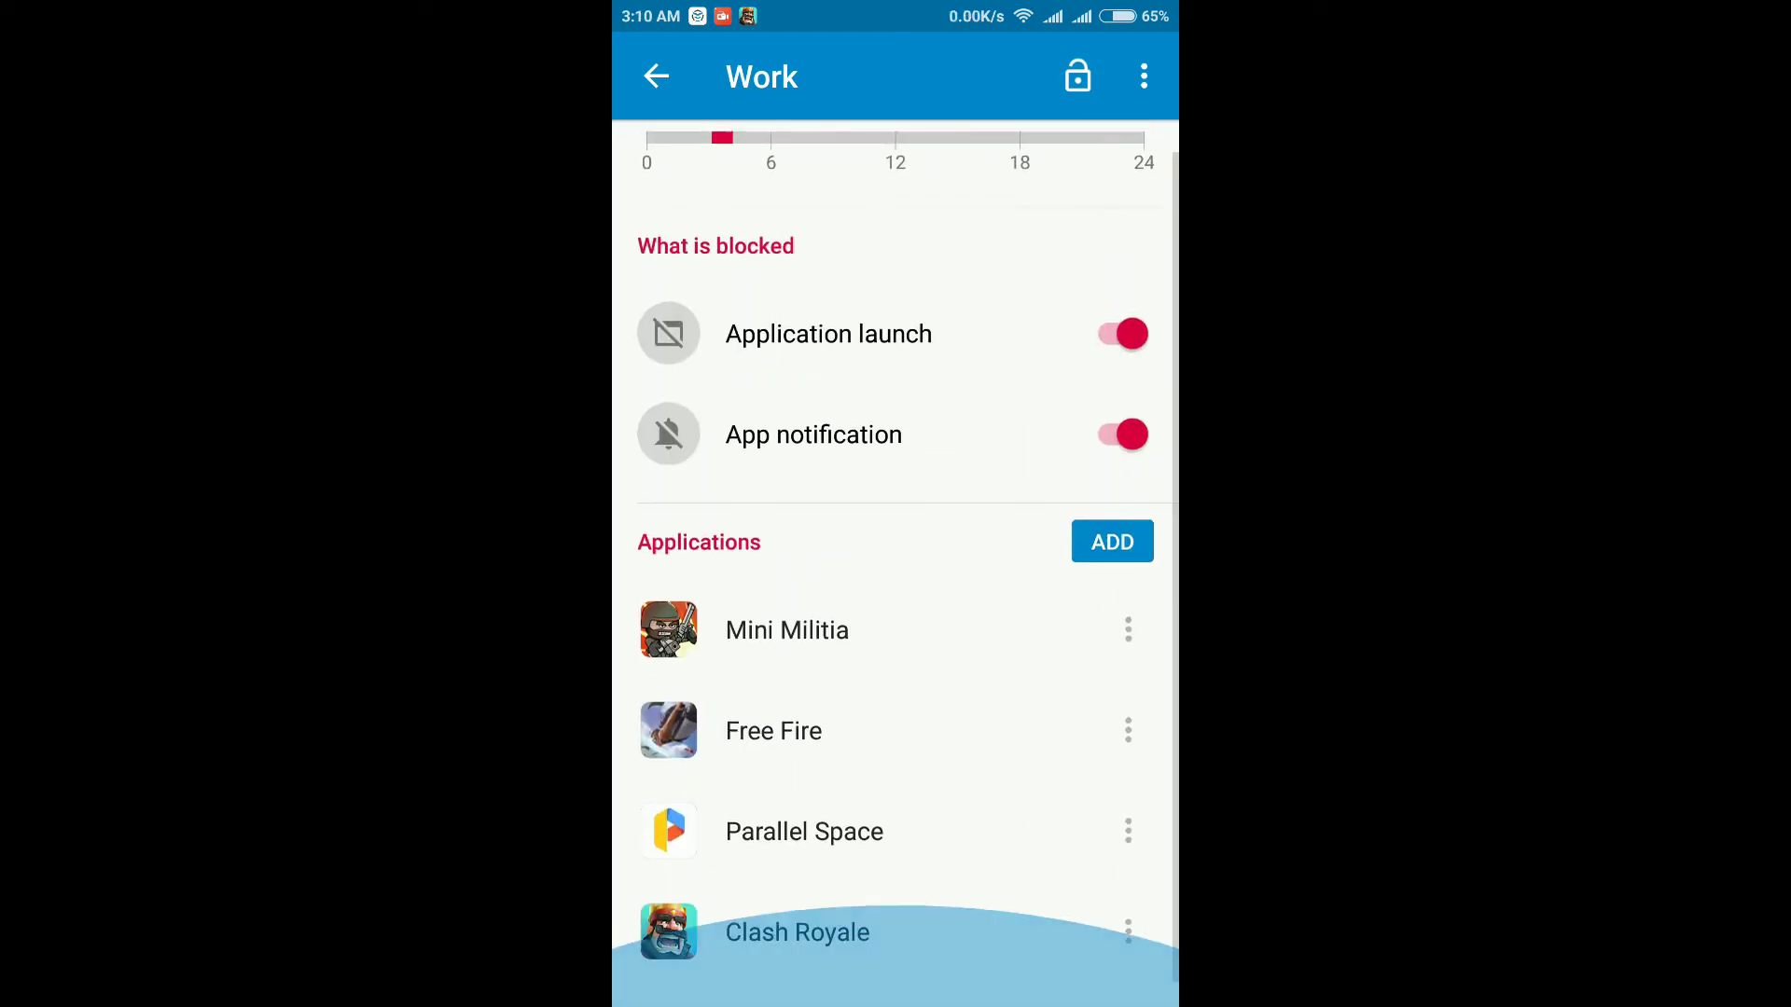
{"action": "scroll", "coordinate": [768, 525], "scroll_direction": "up", "scroll_amount": 2}
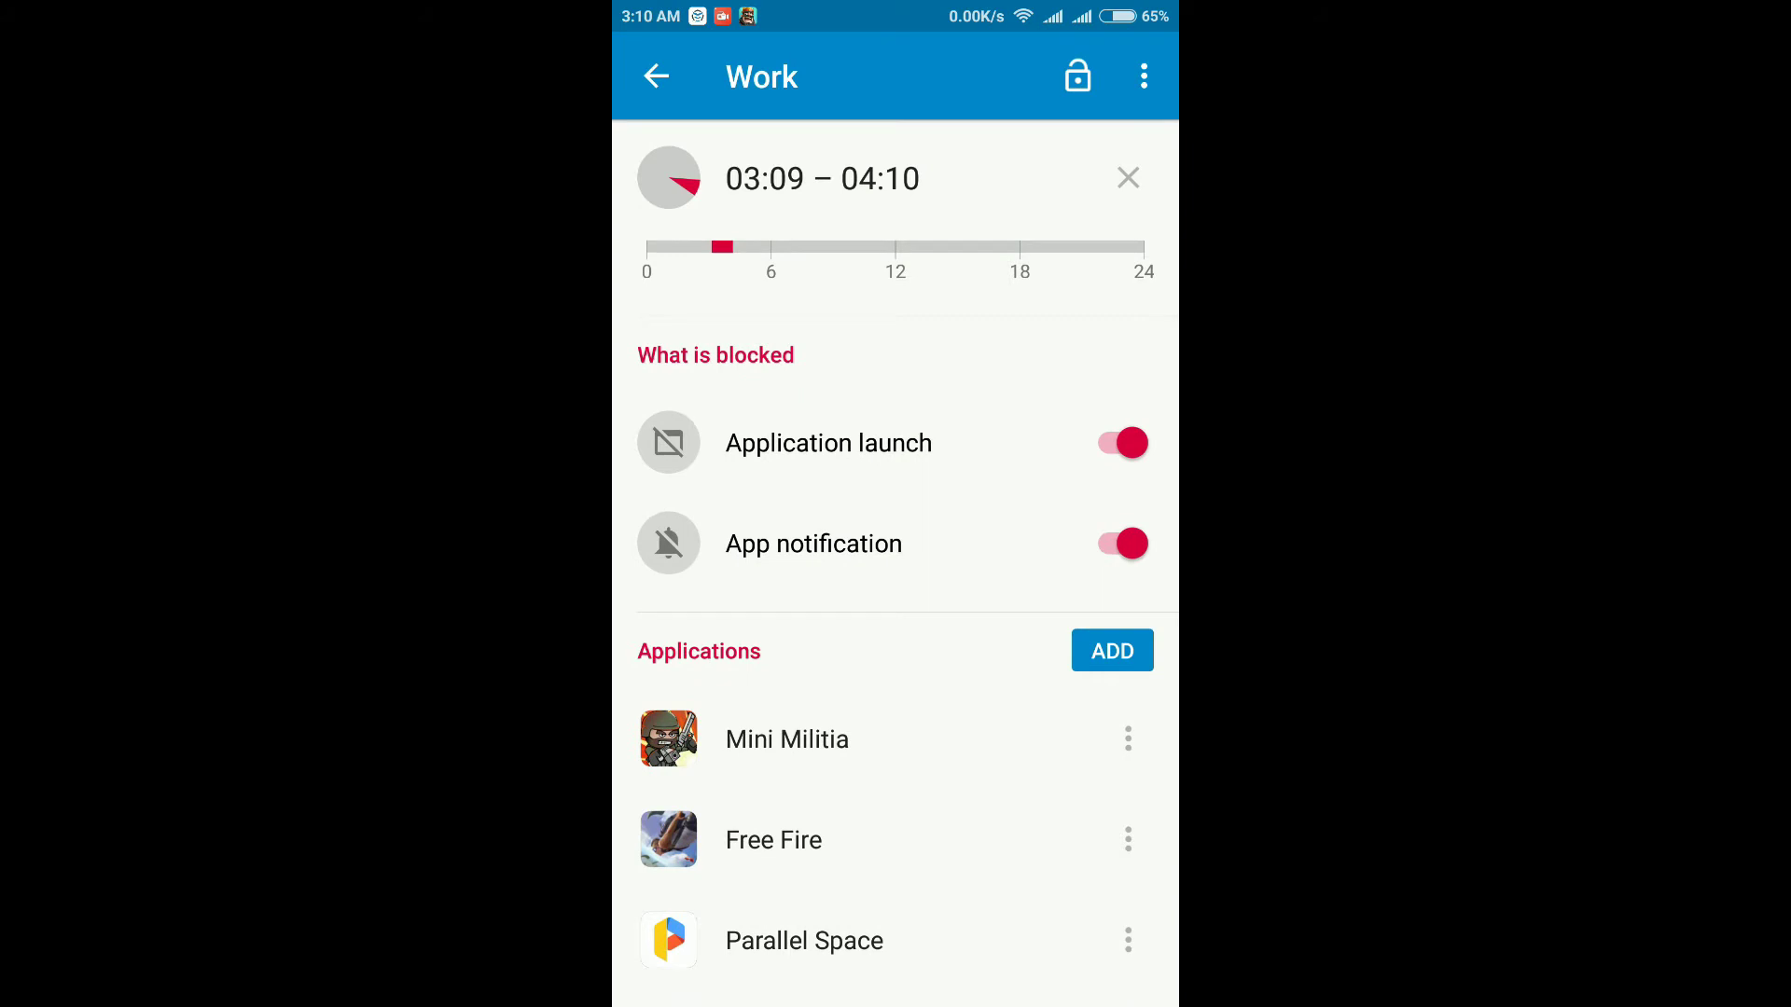
{"action": "scroll", "coordinate": [896, 466], "scroll_direction": "up", "scroll_amount": 3}
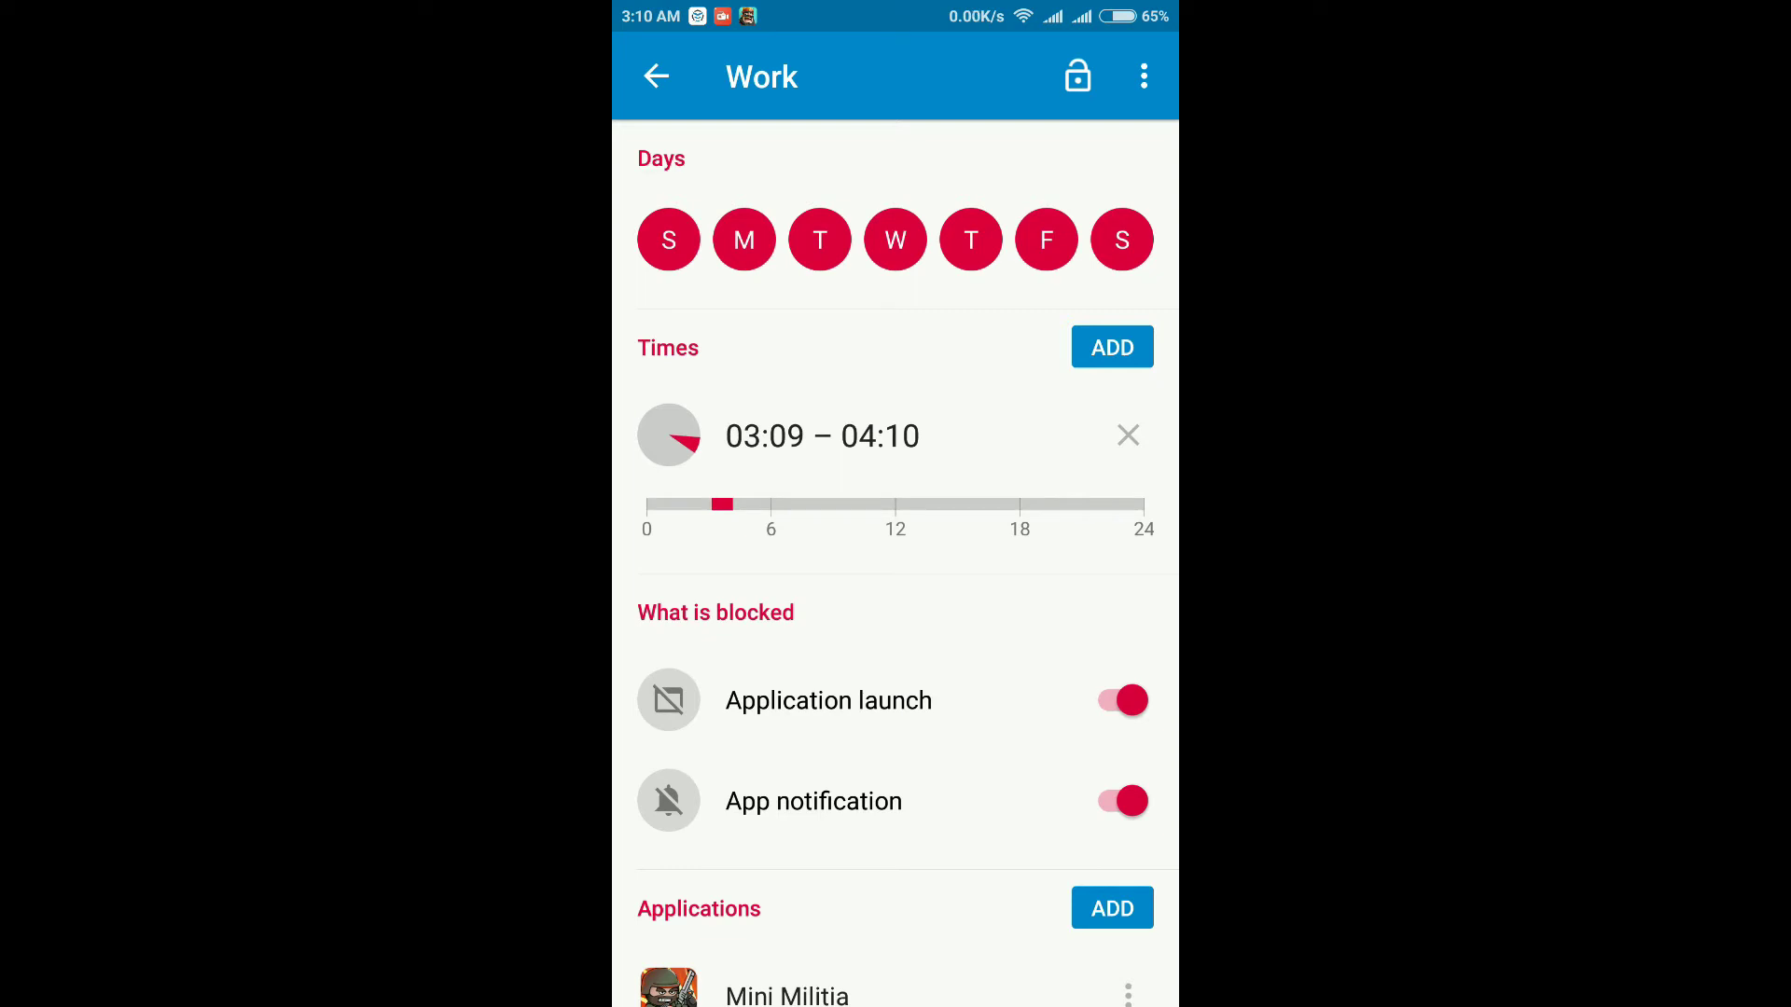
{"action": "left_click", "coordinate": [1077, 76]}
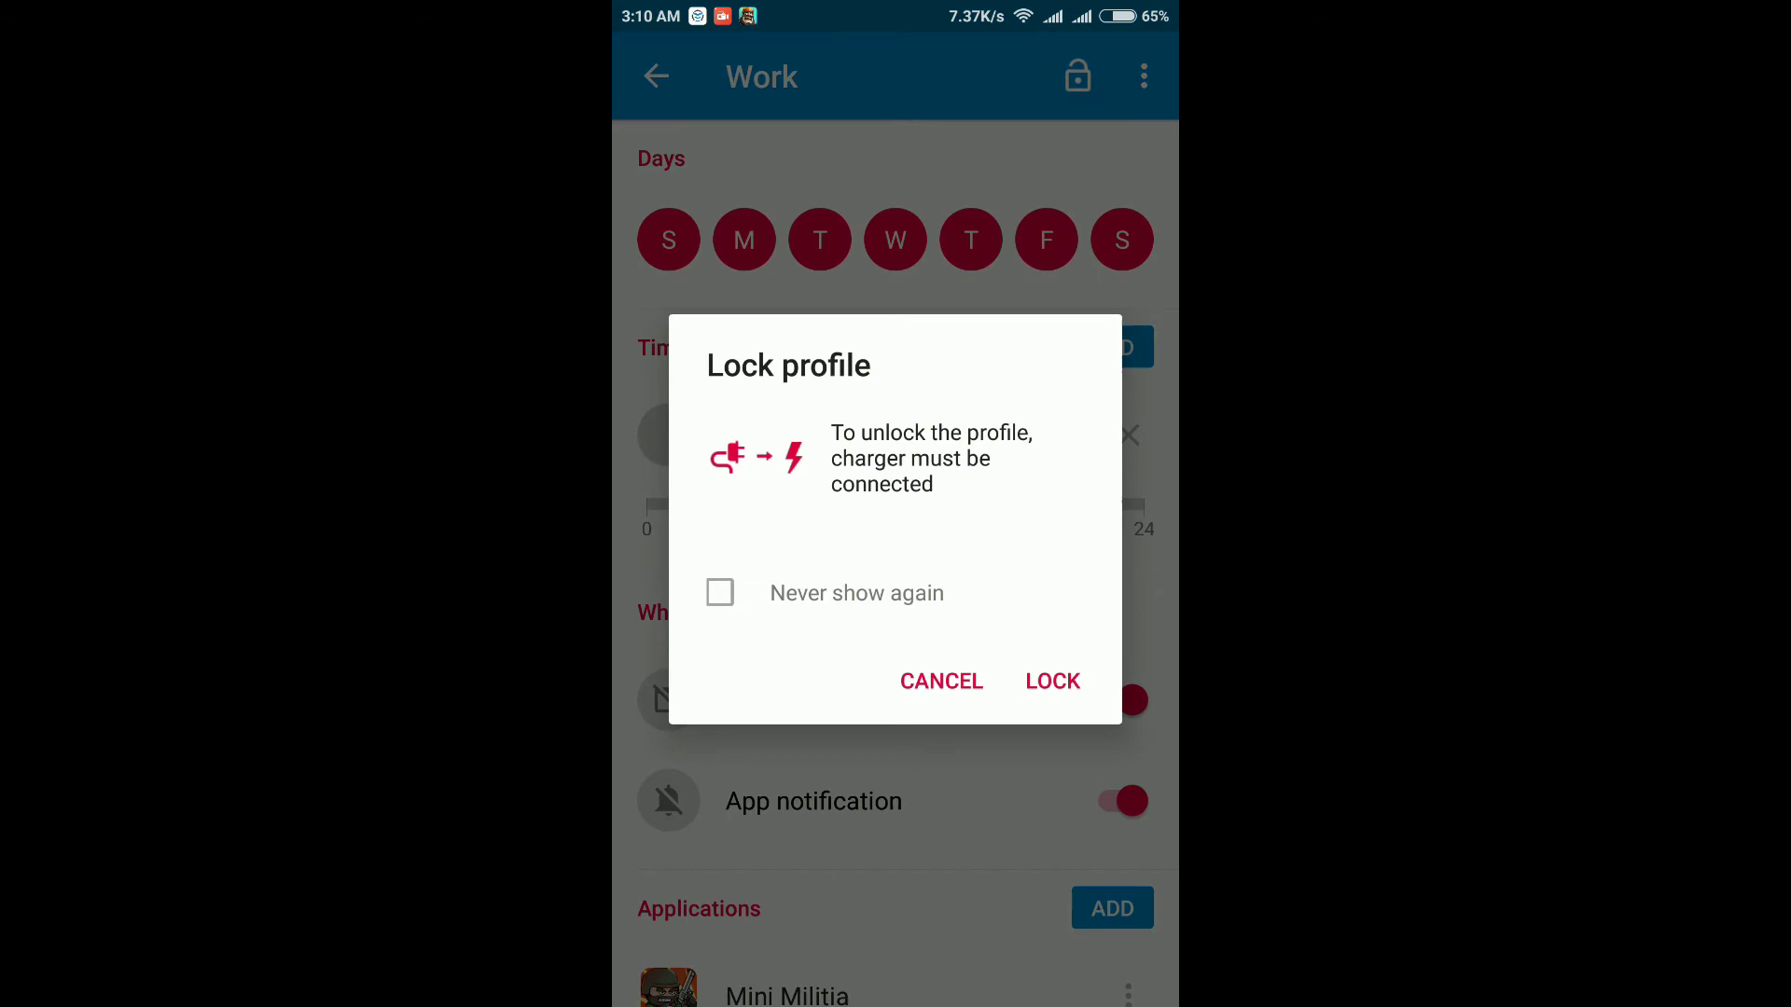
{"action": "left_click", "coordinate": [1052, 681]}
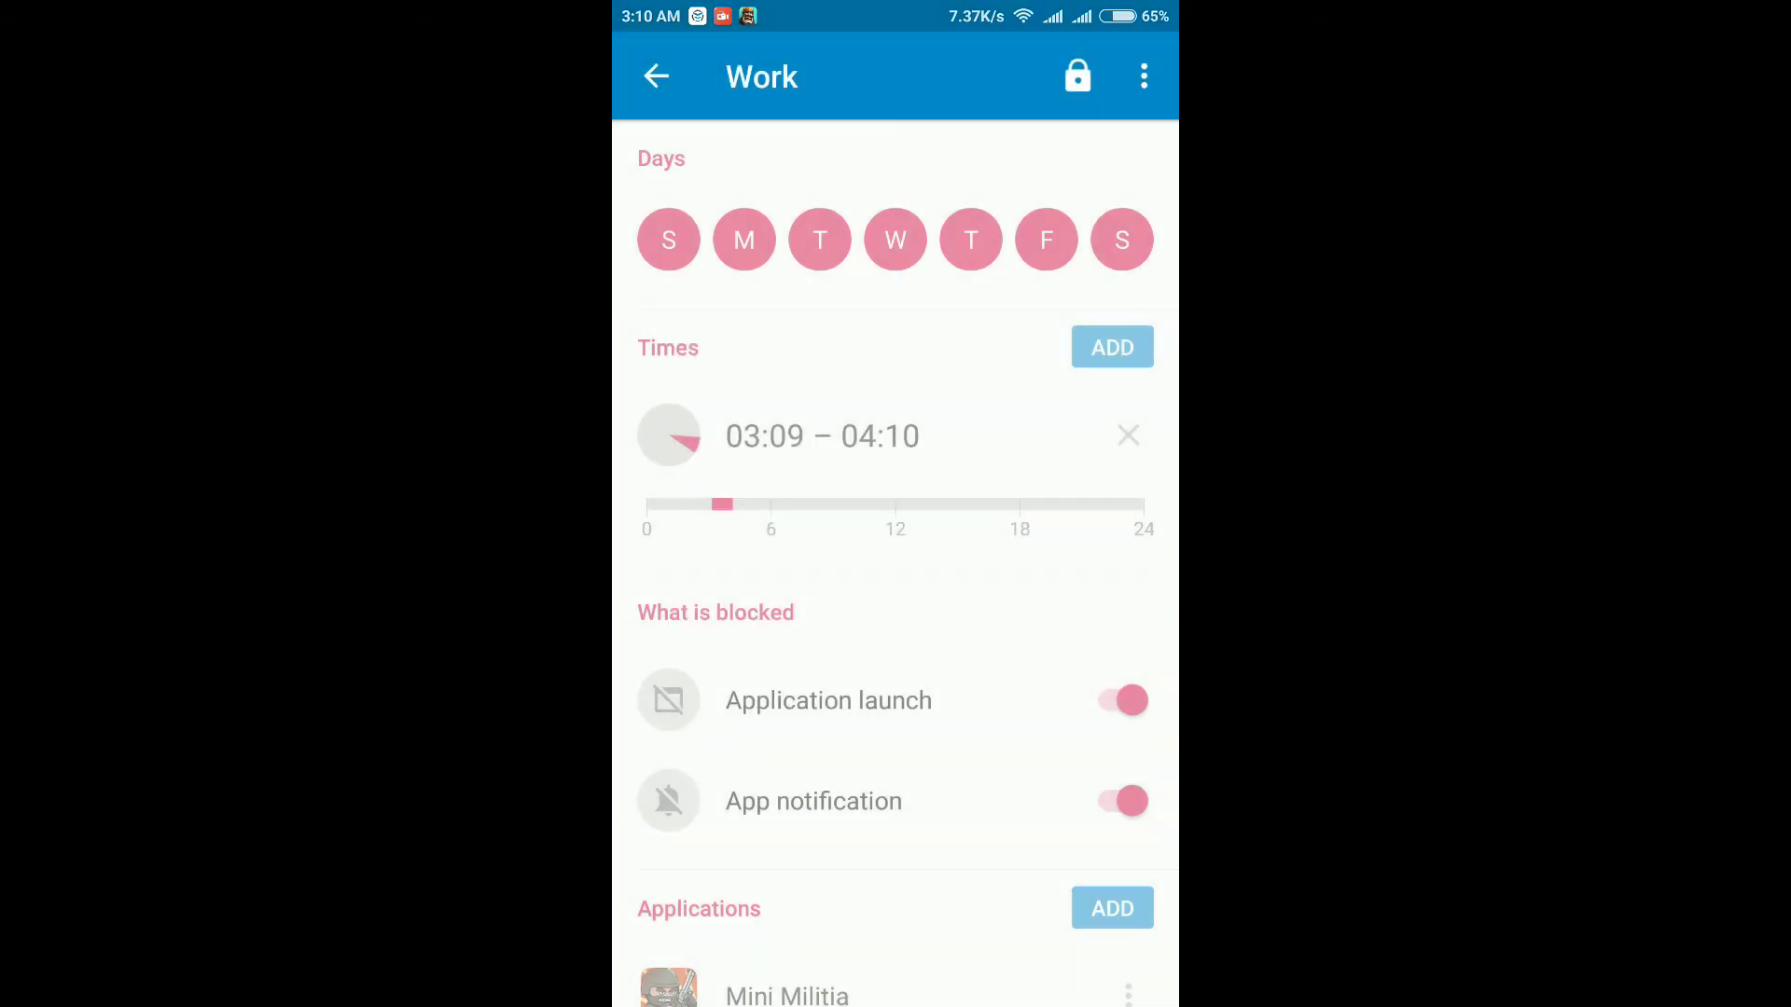
{"action": "key", "text": "Home"}
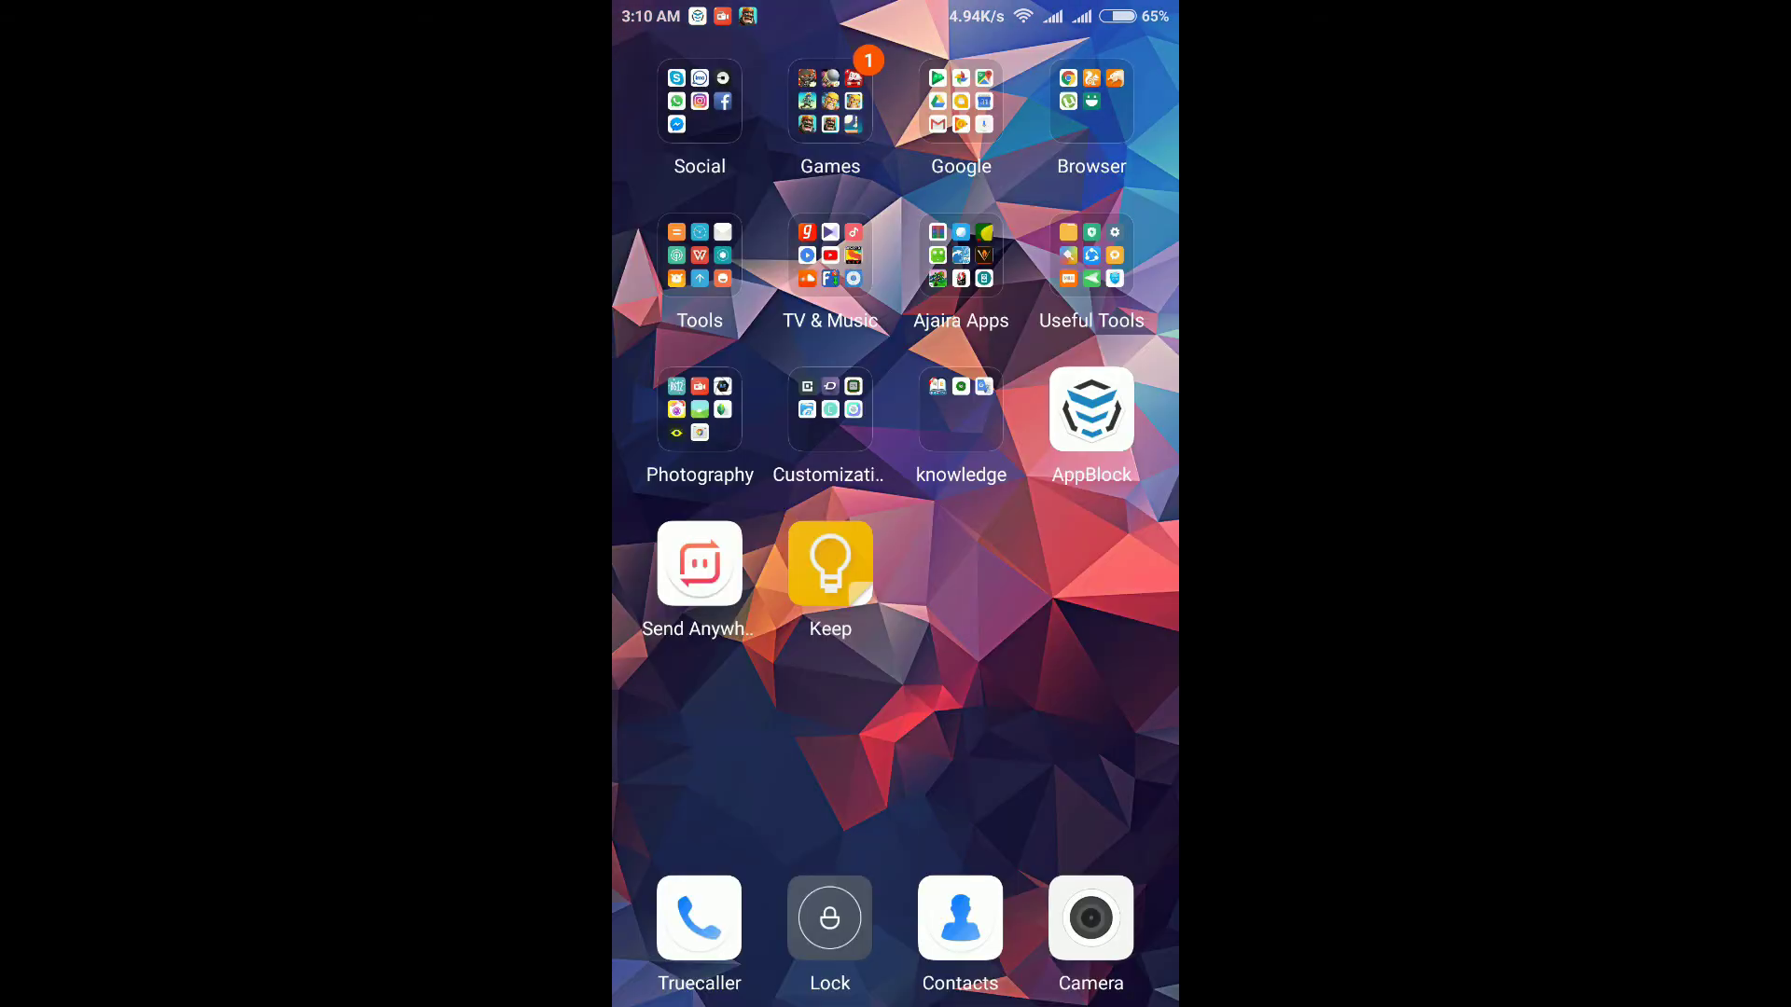
{"action": "left_click", "coordinate": [830, 101]}
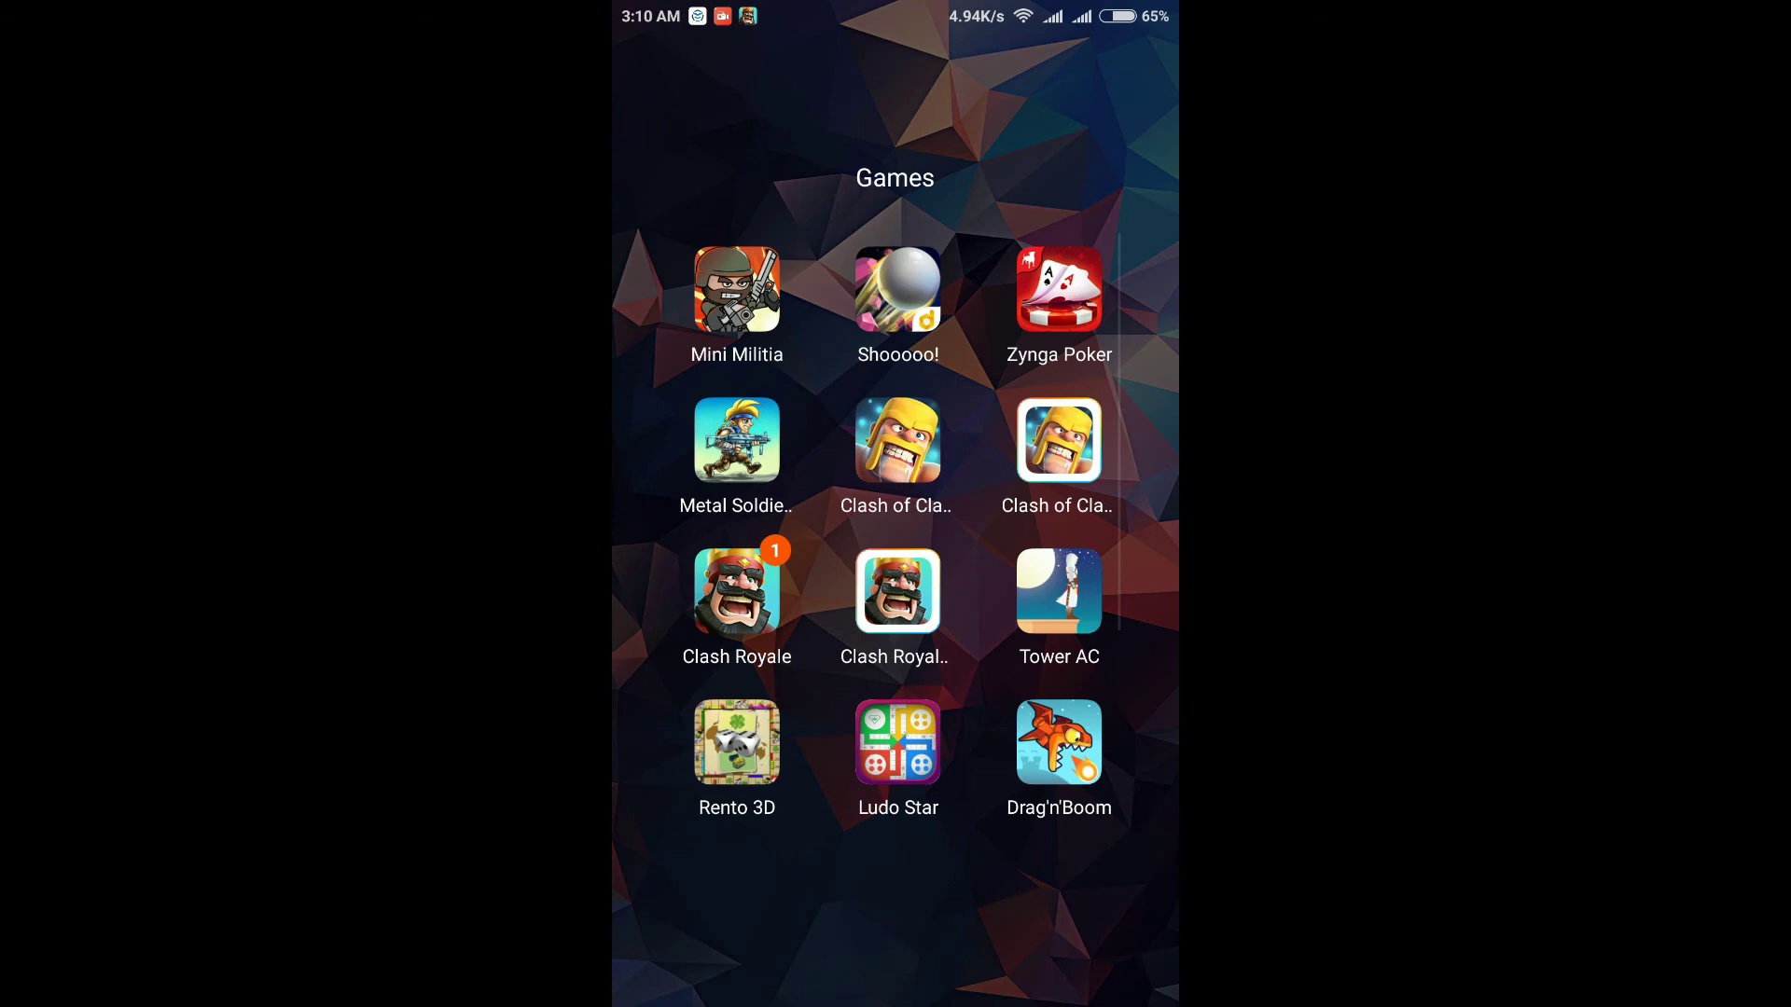
{"action": "left_click", "coordinate": [732, 291]}
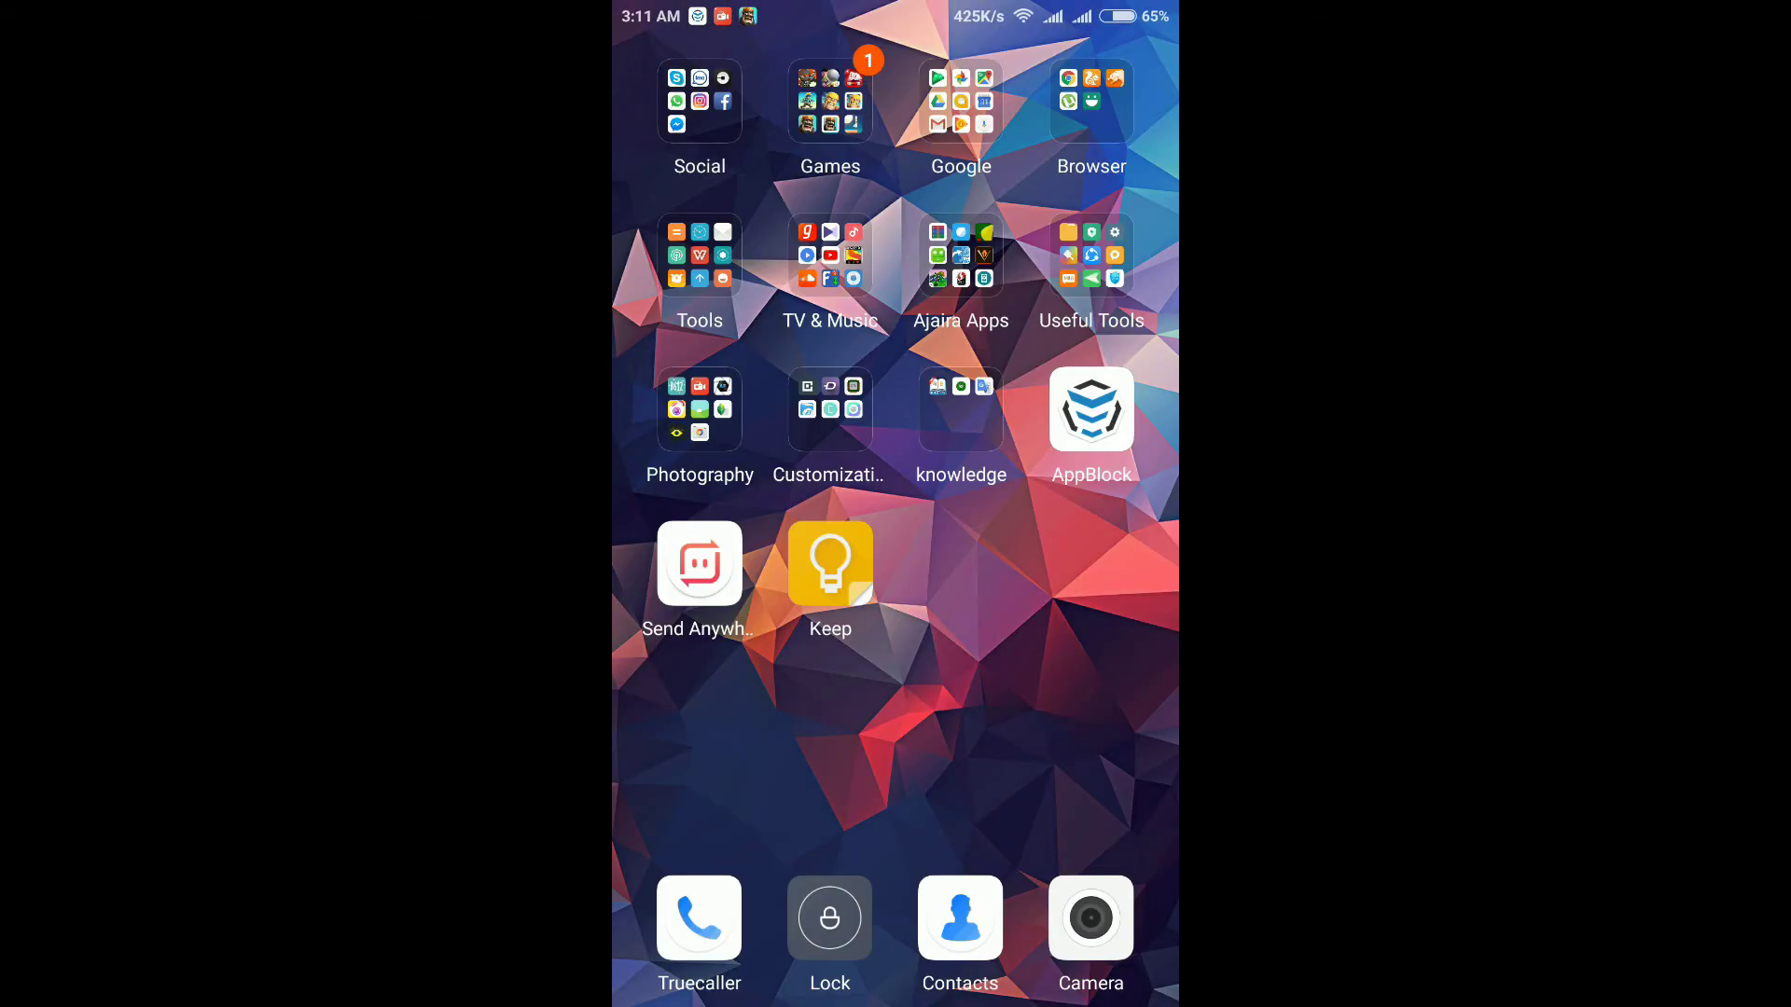
{"action": "left_click", "coordinate": [830, 101]}
{"action": "scroll", "coordinate": [896, 504], "scroll_direction": "down", "scroll_amount": 3}
{"action": "left_click_drag", "start_coordinate": [1108, 431], "coordinate": [876, 33]}
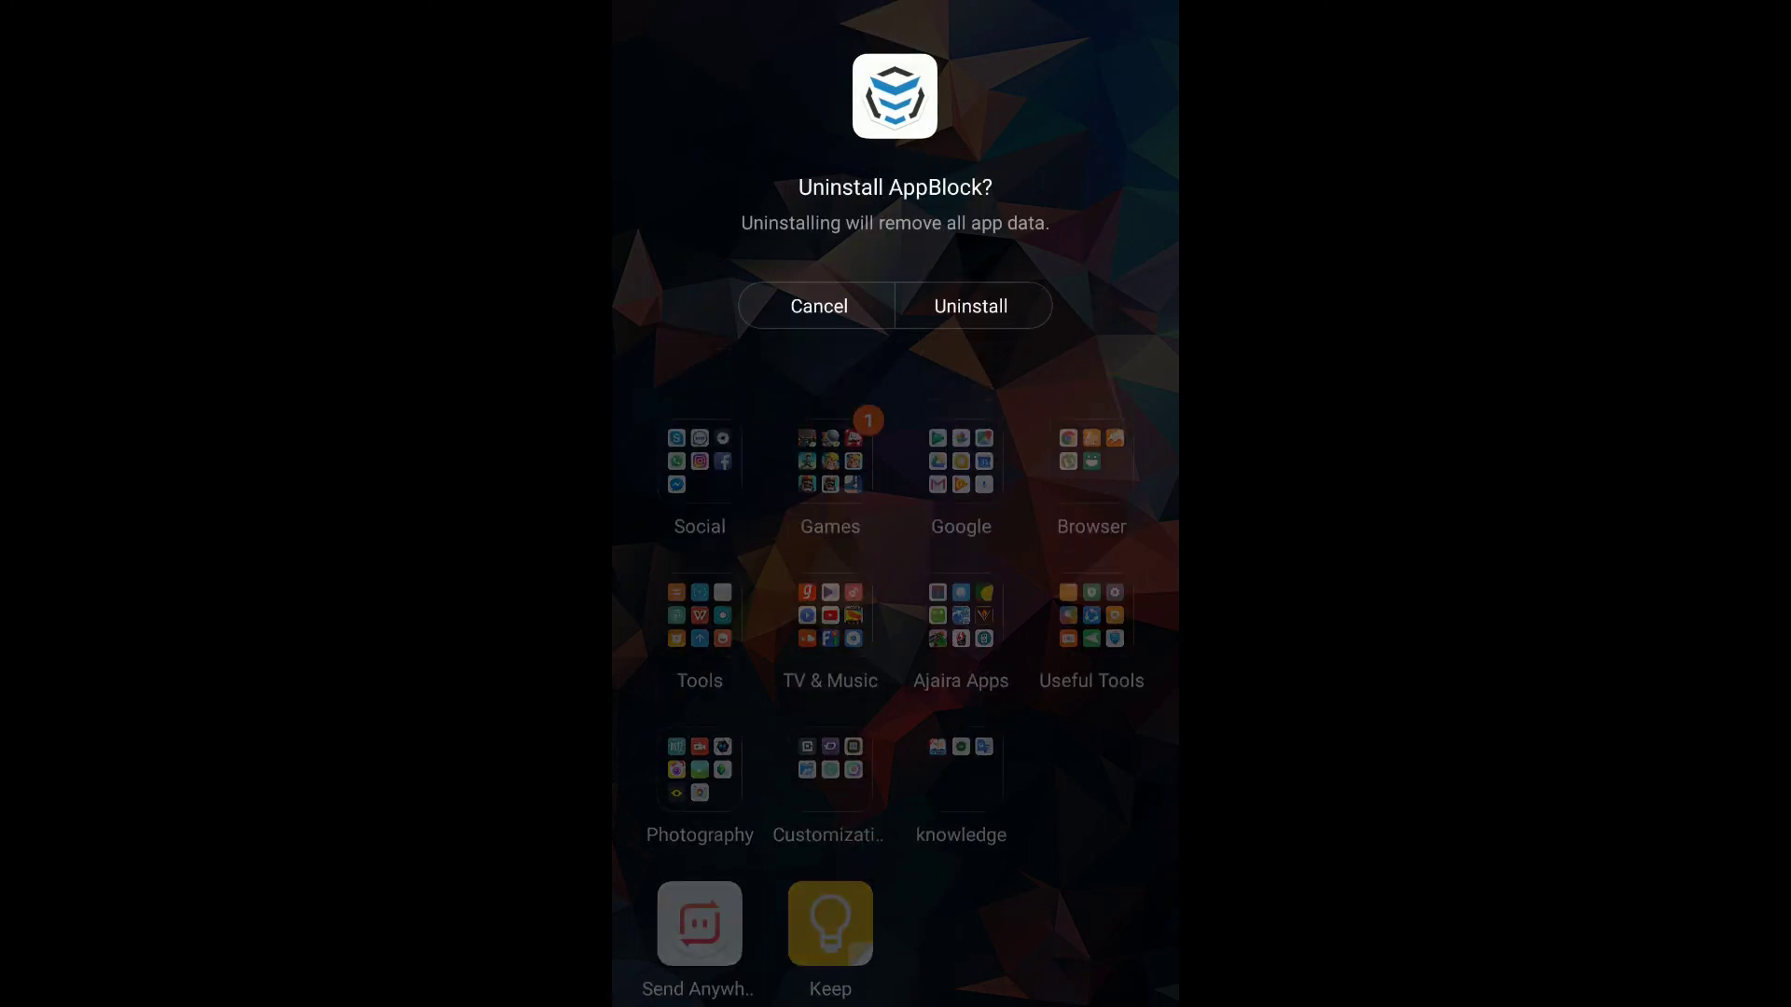
{"action": "left_click", "coordinate": [971, 306]}
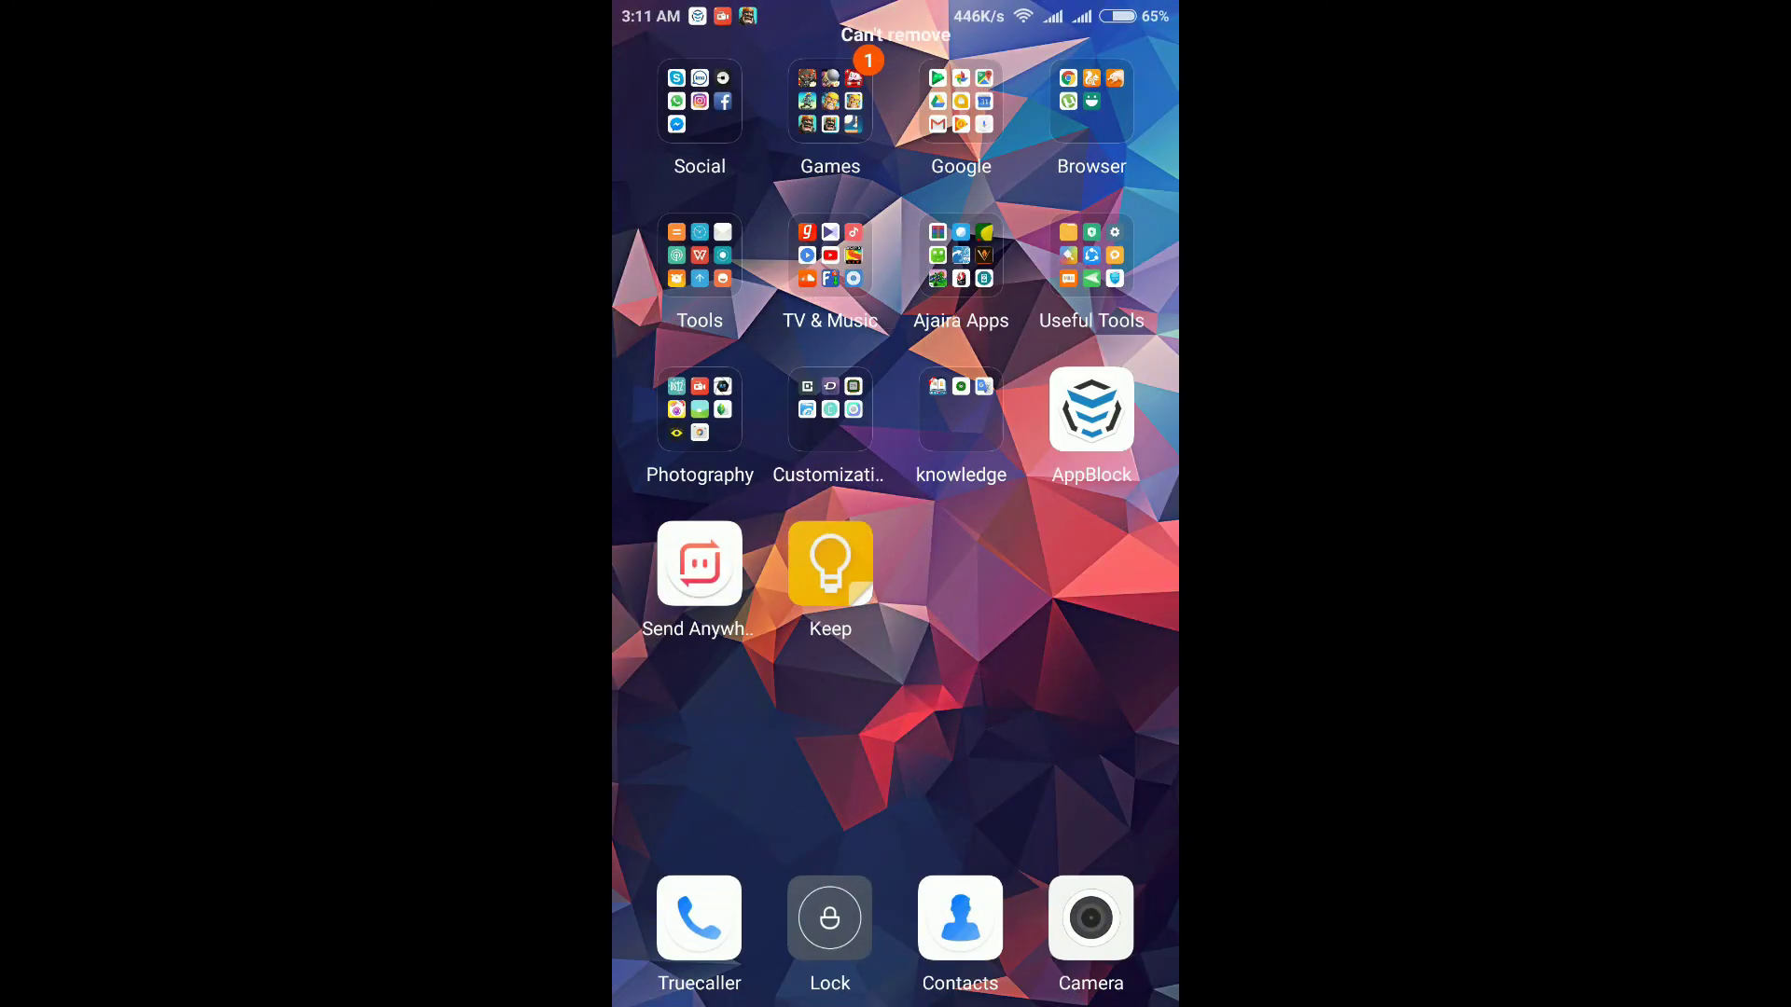
{"action": "left_click", "coordinate": [1039, 693]}
{"action": "left_click_drag", "start_coordinate": [1092, 409], "coordinate": [921, 65]}
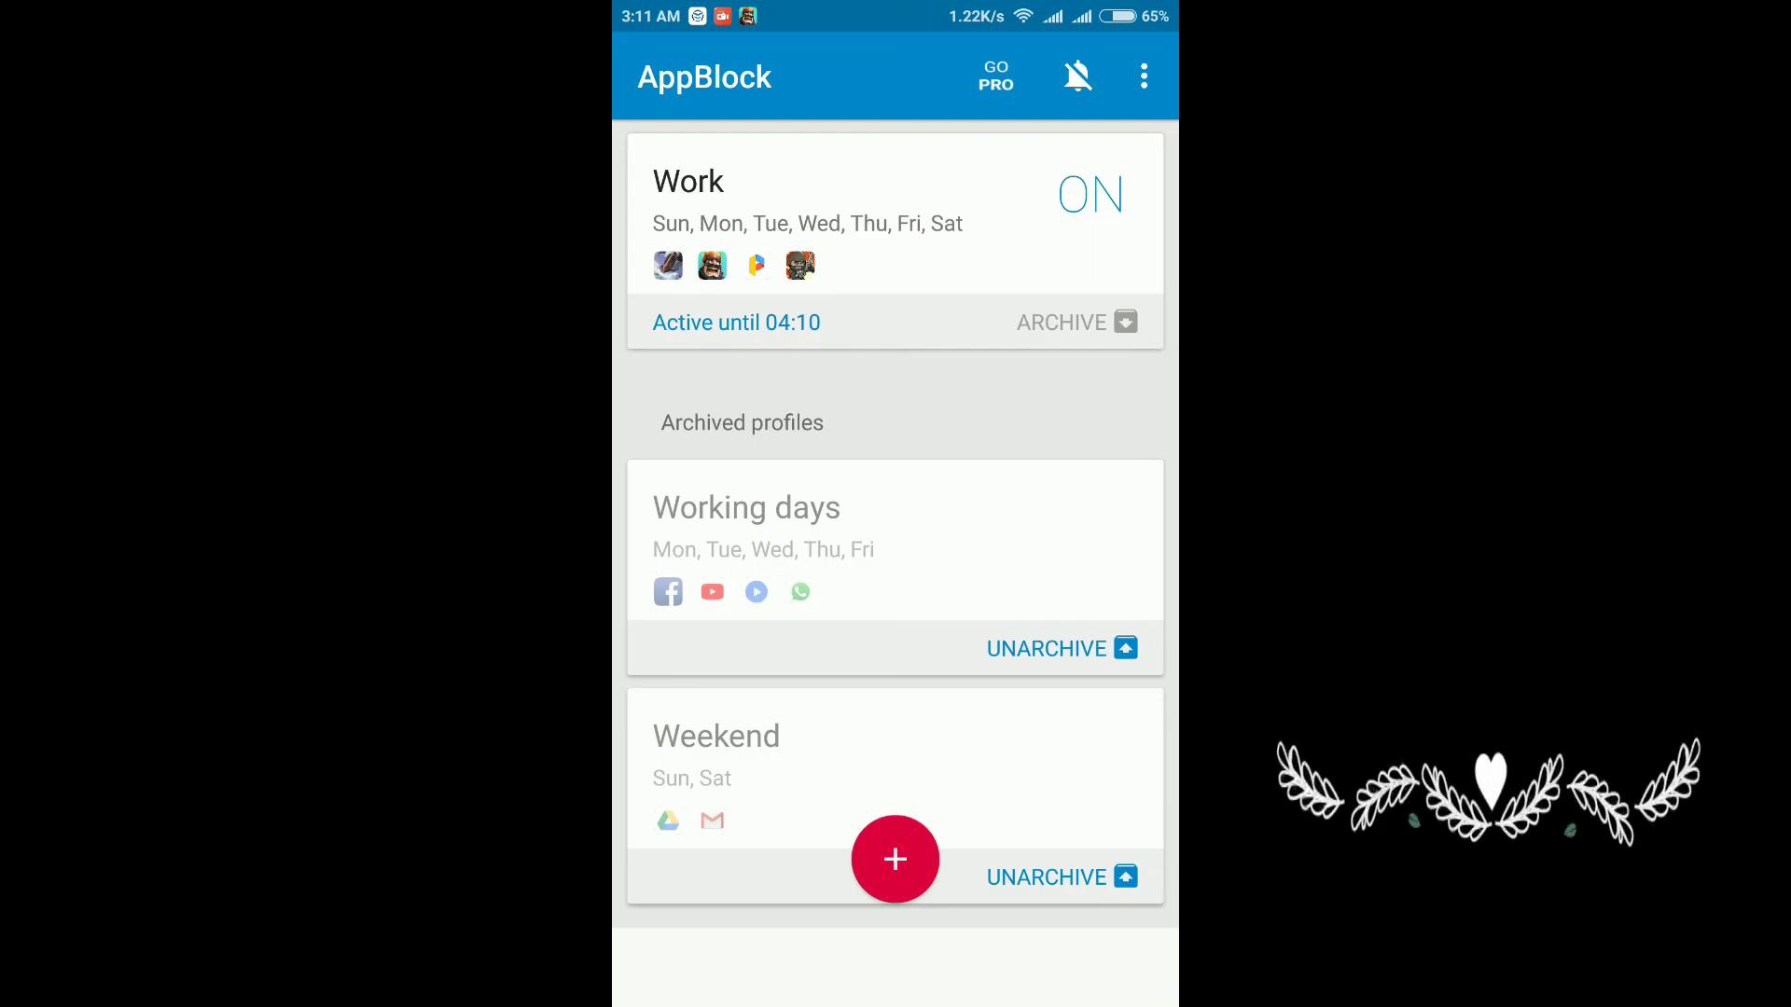
{"action": "left_click", "coordinate": [1068, 207]}
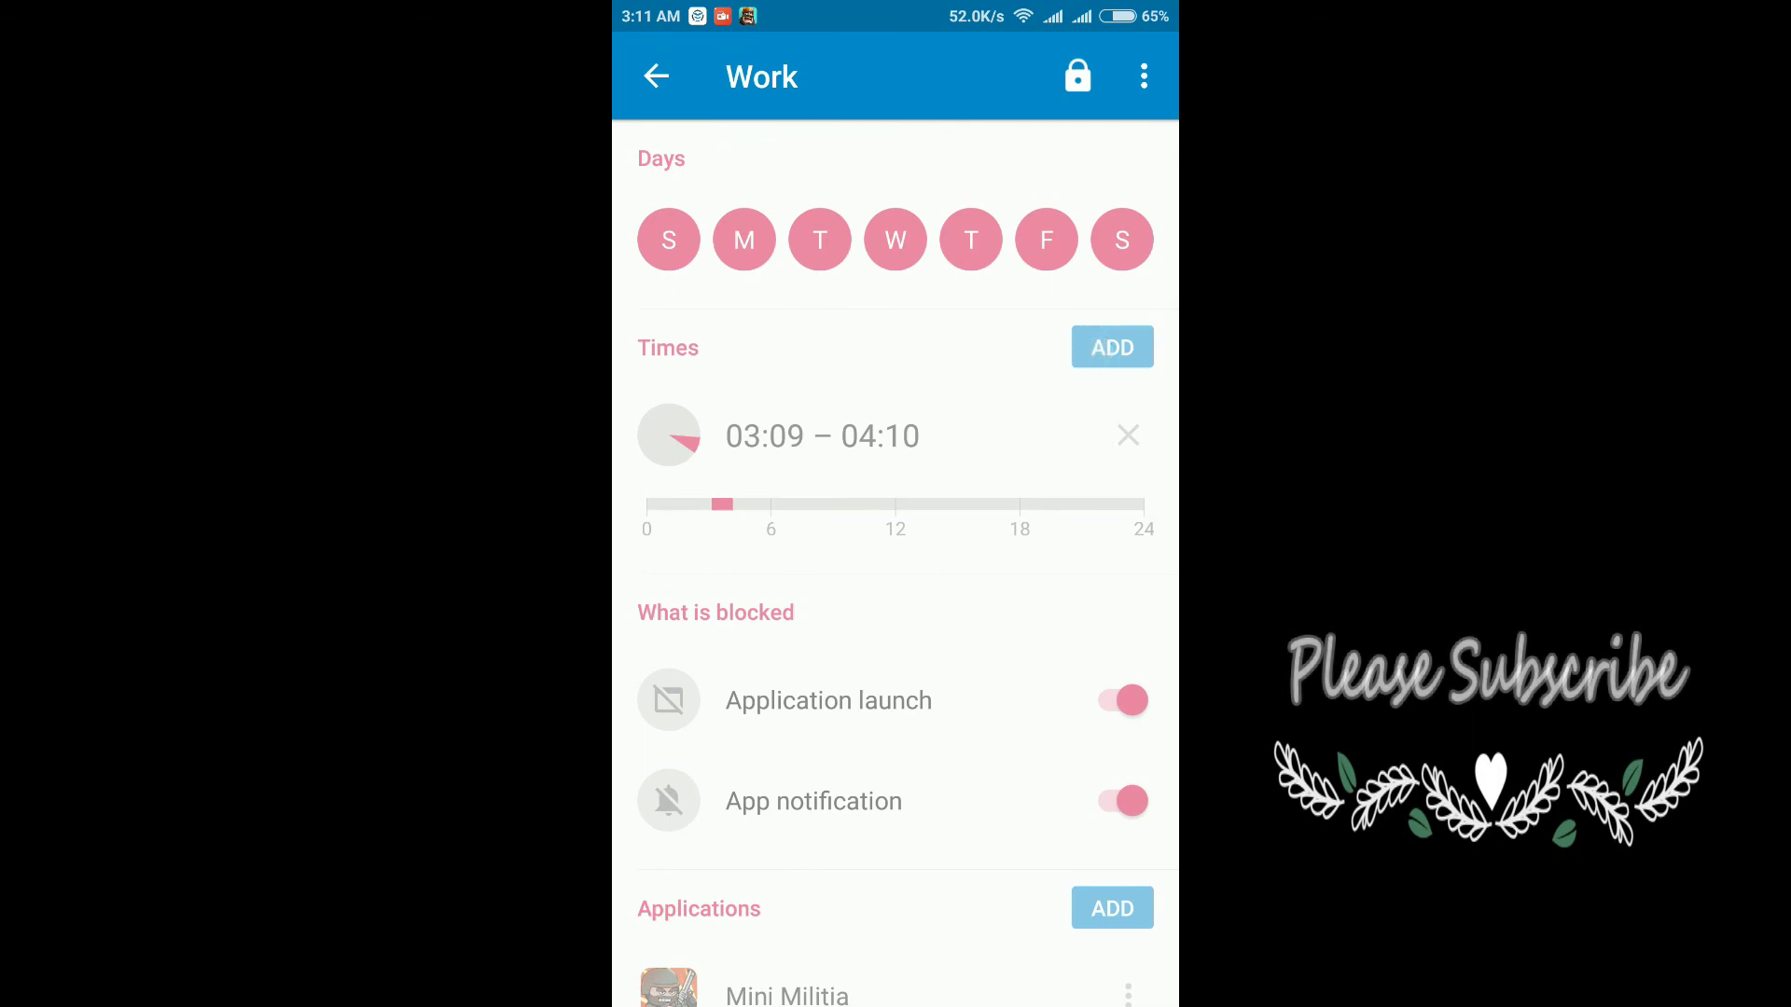
{"action": "left_click", "coordinate": [656, 76]}
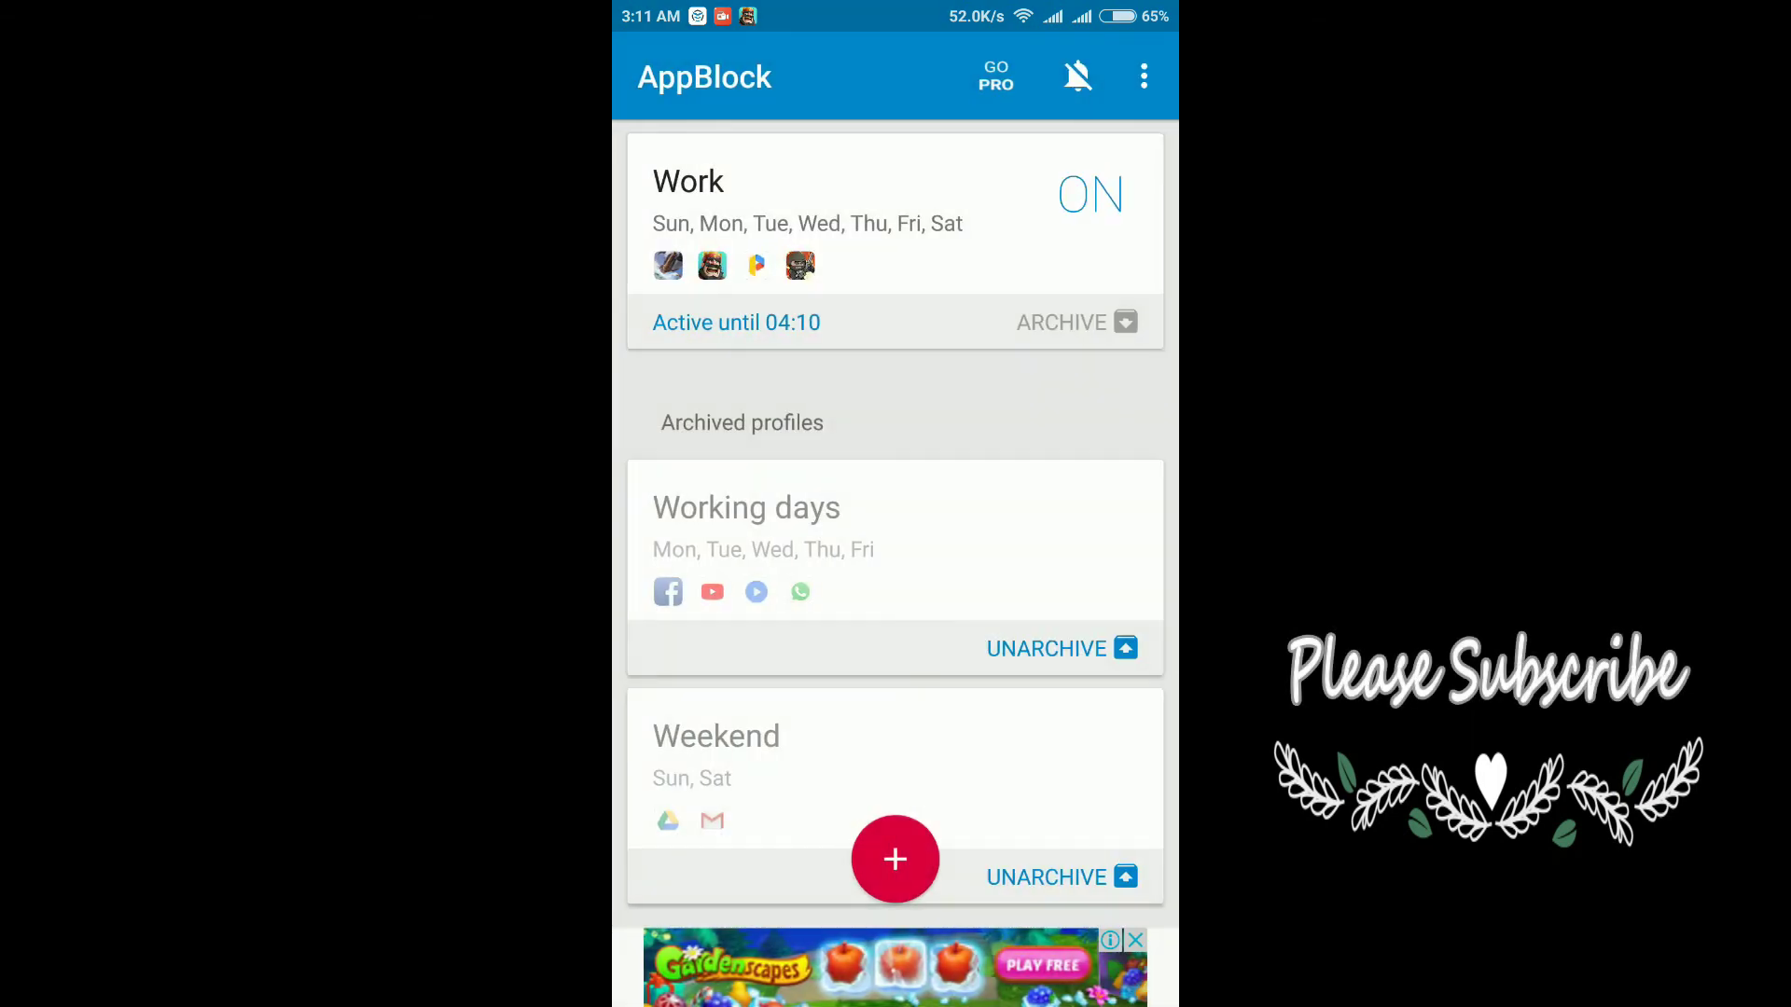
{"action": "key", "text": "Home"}
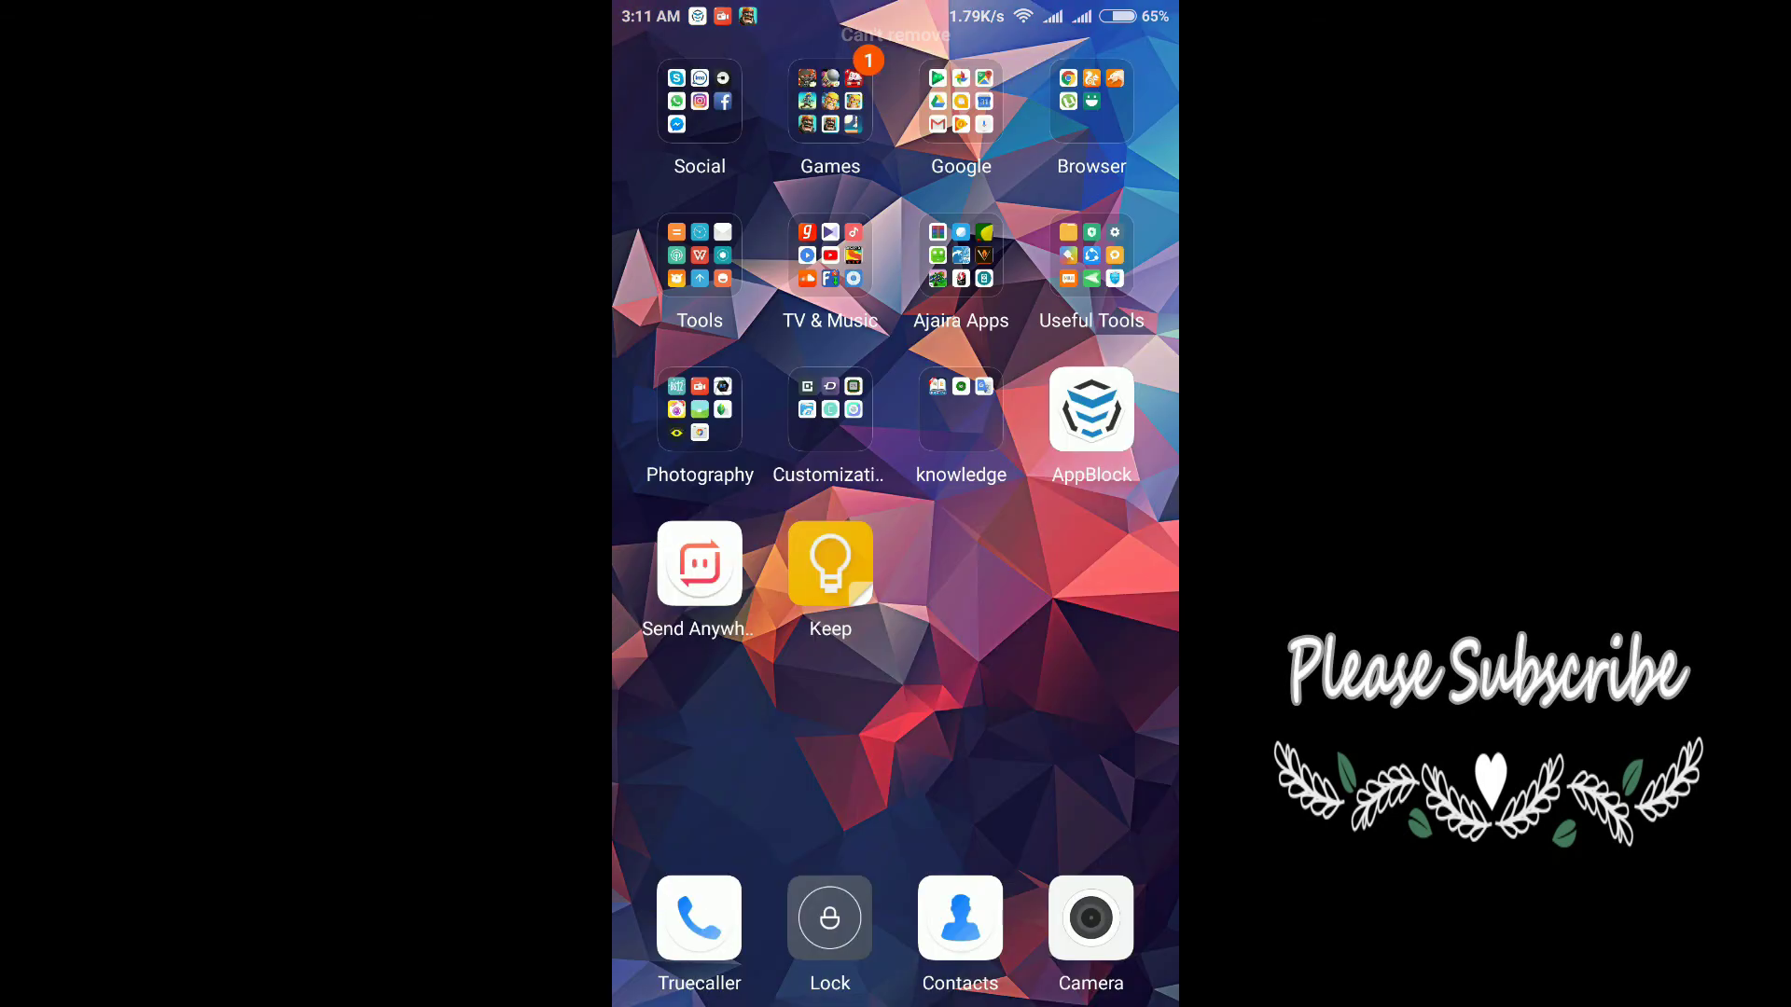